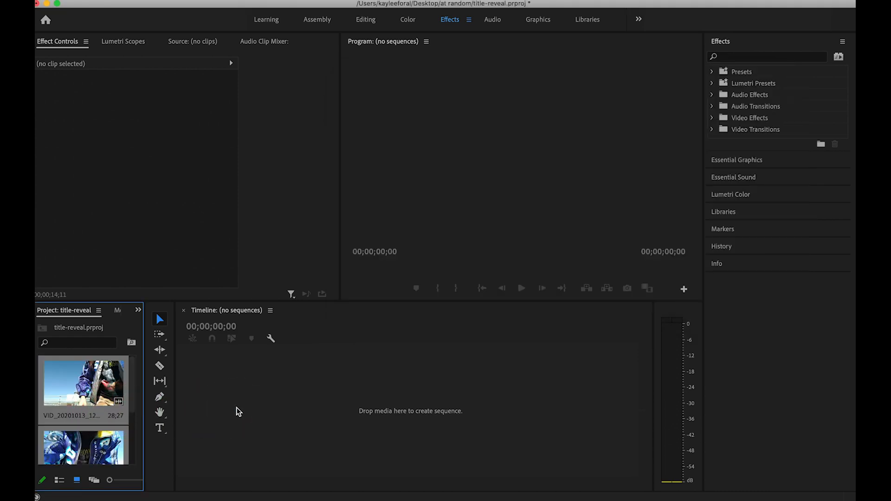
- Create a new sequence from the 1;08;21-long clip VID_20201013_122724 in the project bin
click(128, 434)
click(81, 436)
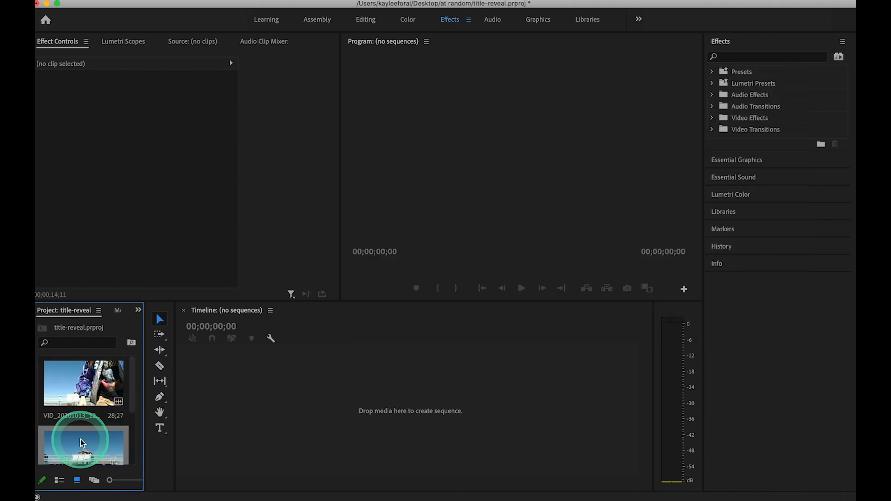
scroll(80, 436, down, 5)
drag(84, 419, 248, 427)
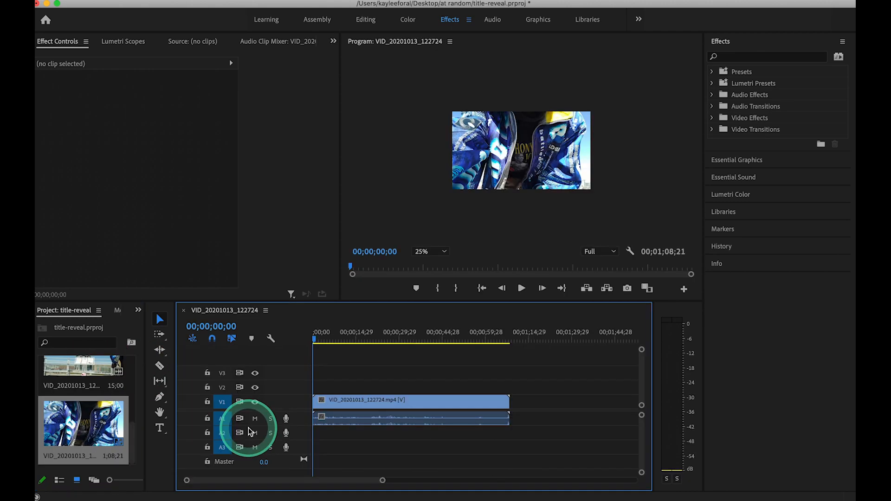
- Trim the start of the video clip to 00;00;22;16, just before the walking person enters the frame
drag(319, 336, 380, 342)
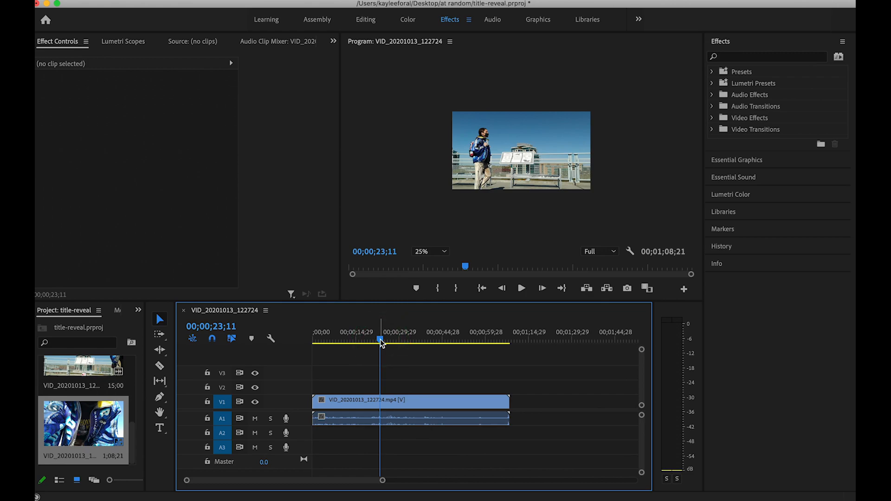
drag(380, 339, 377, 338)
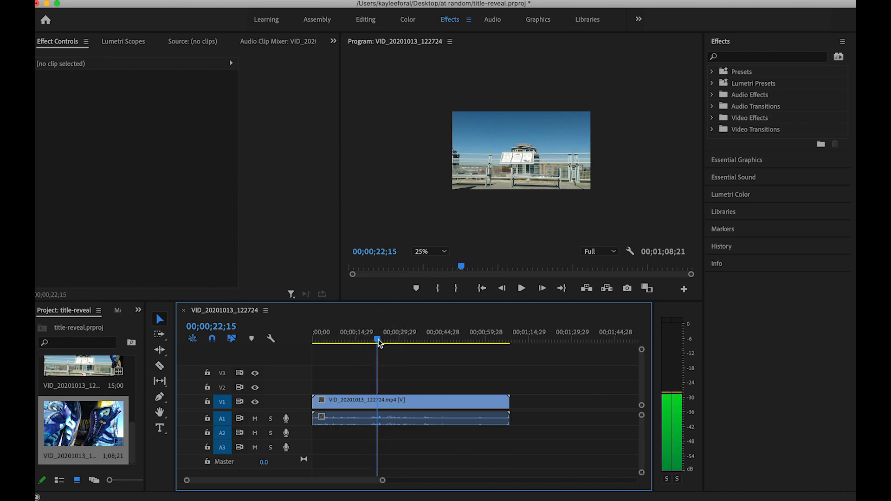
key(Right)
key(Right)
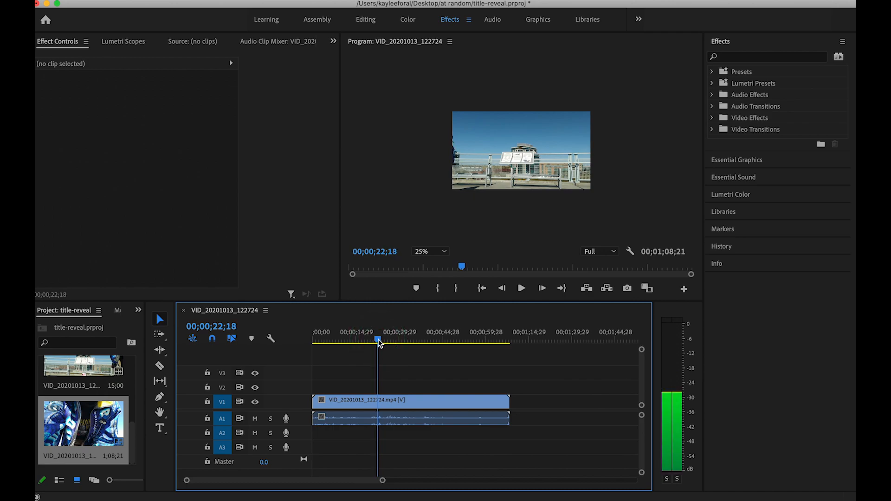
key(Left)
drag(314, 400, 377, 399)
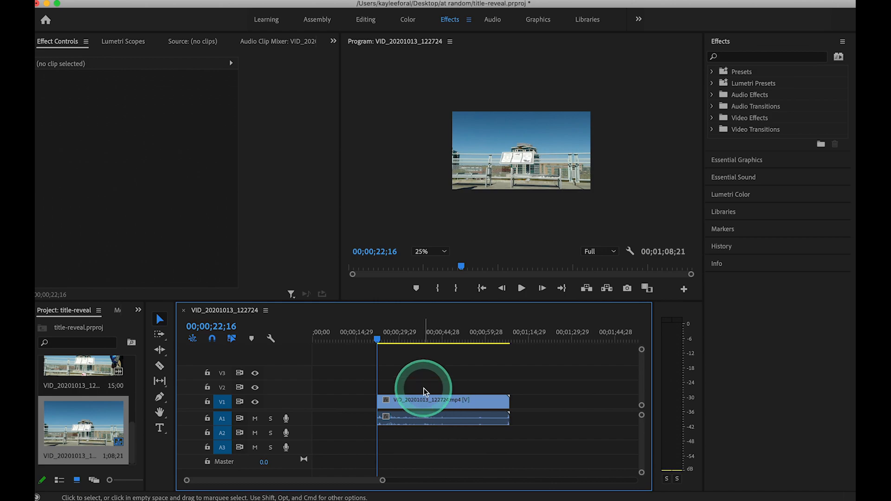
- Trim the video clip's end at 00;00;25;17 and move the shortened clip to about 00;00;03;04 in the sequence
click(381, 341)
drag(382, 341, 386, 341)
key(Right)
key(Right)
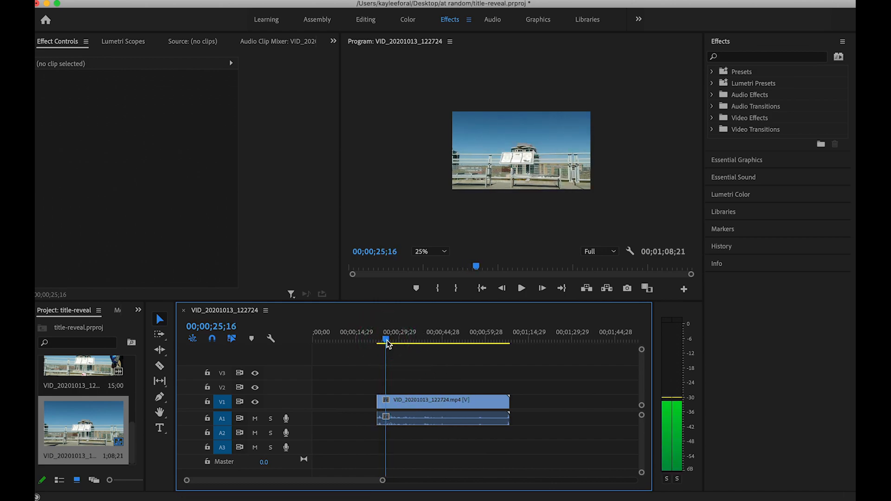
drag(507, 400, 325, 399)
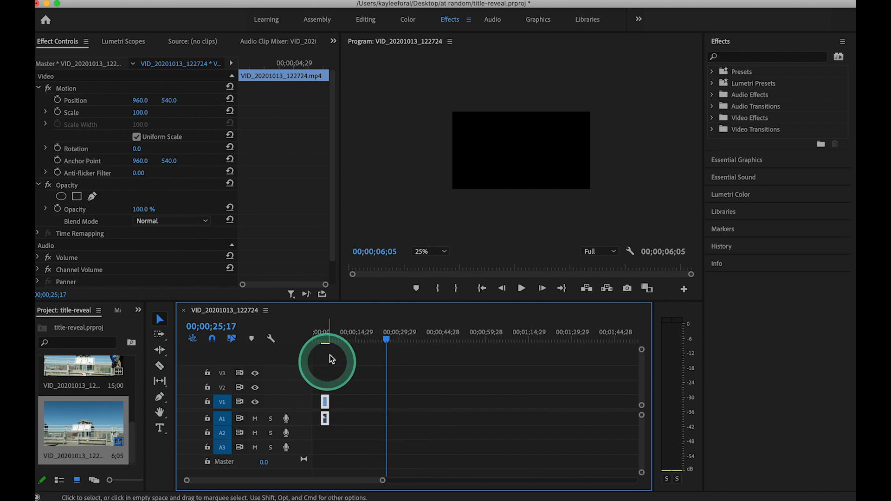
- At 00;00;04;05, draw a text box across the upper frame reading NEBRASKA and IOWA joined by a long row of hyphens
drag(331, 339, 327, 340)
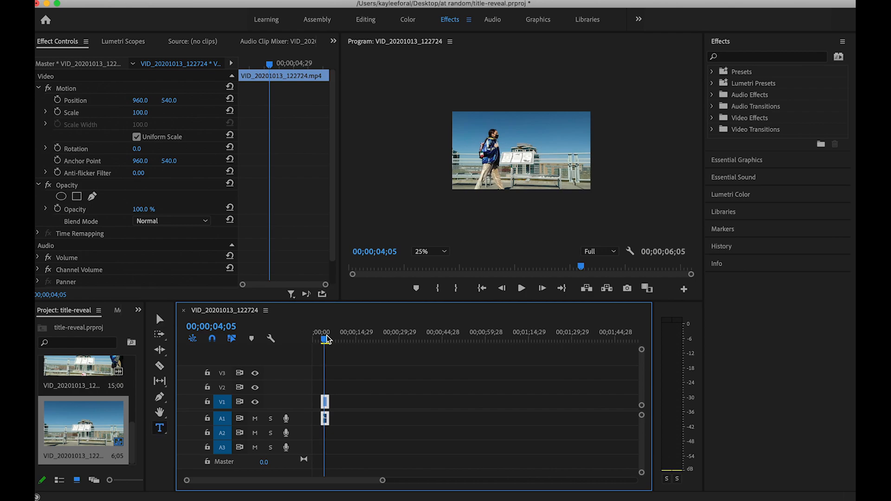
click(159, 427)
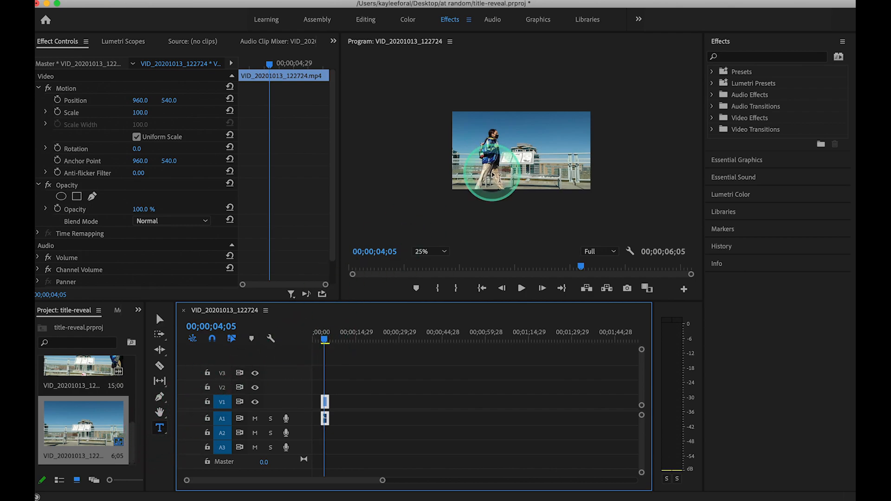
click(461, 131)
drag(461, 131, 579, 163)
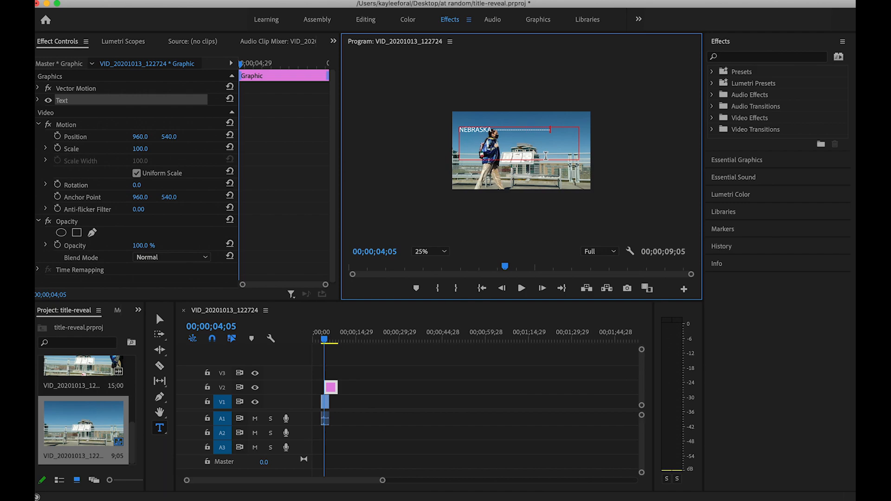
click(546, 156)
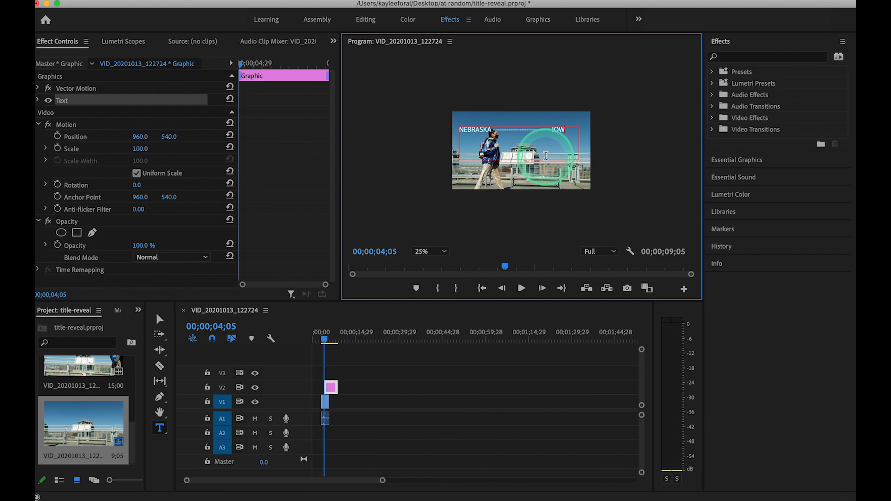
click(293, 266)
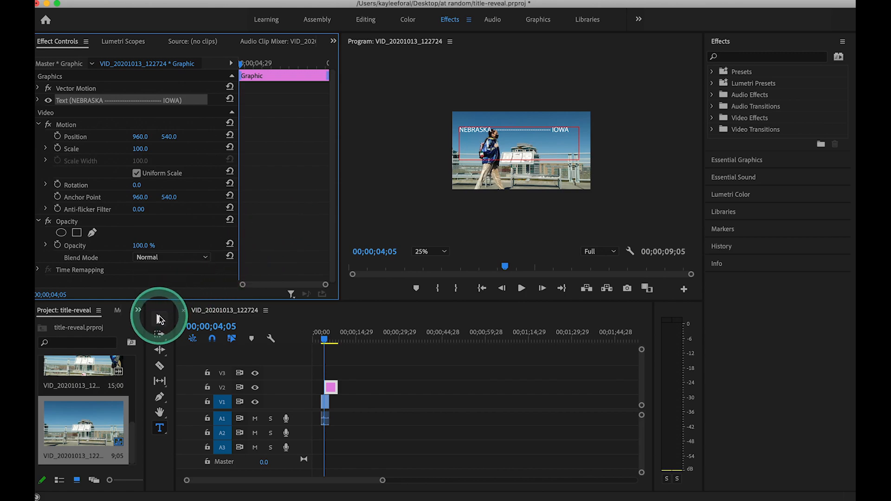
- Shift the title slightly to the right in the frame with the Selection tool, keeping its height
click(160, 319)
click(543, 141)
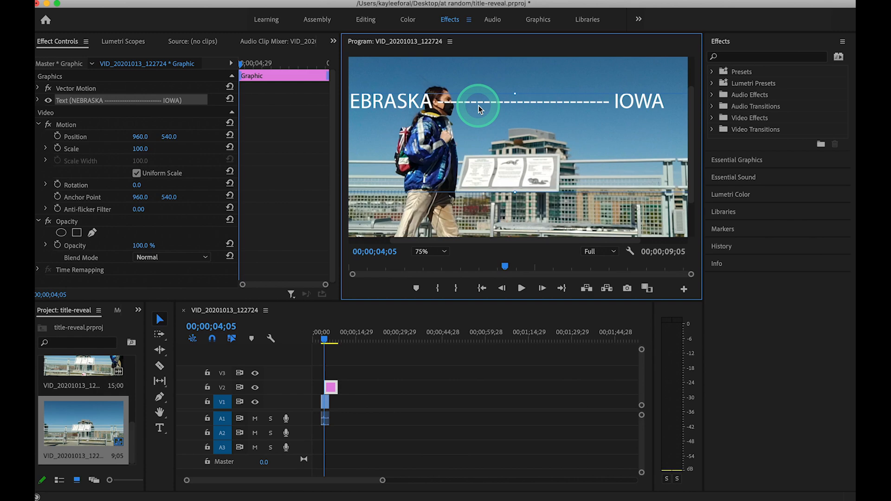
scroll(478, 105, down, 1)
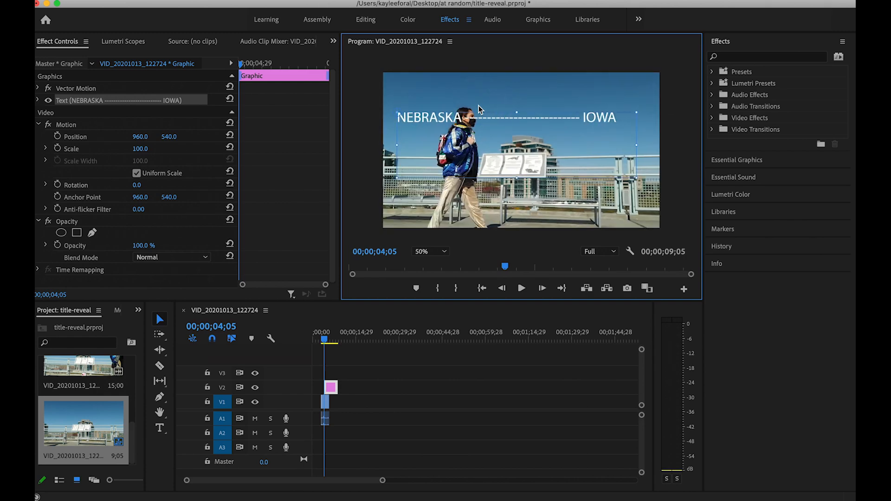
mouse_move(487, 108)
mouse_down()
mouse_move(496, 108)
mouse_move(484, 119)
mouse_move(493, 120)
mouse_up()
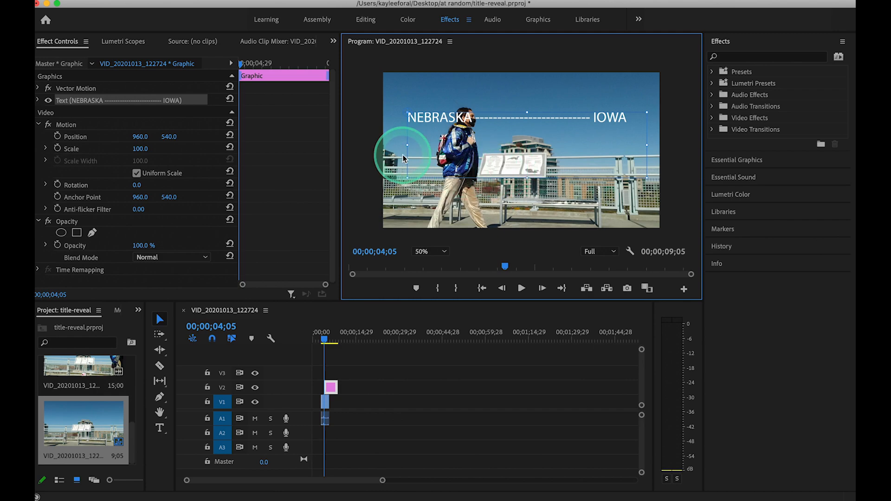
- Set the title's Myriad Pro font style to Bold and nudge the text left to recentre it in the frame
click(38, 100)
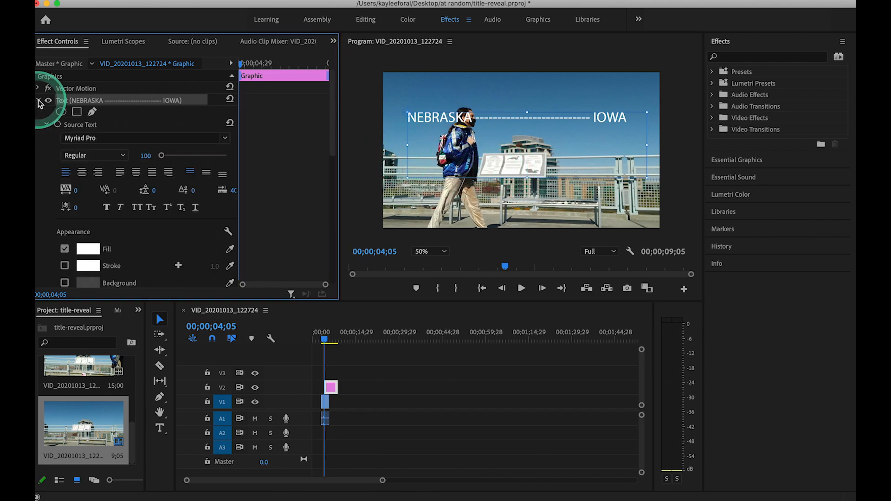
click(38, 101)
click(39, 100)
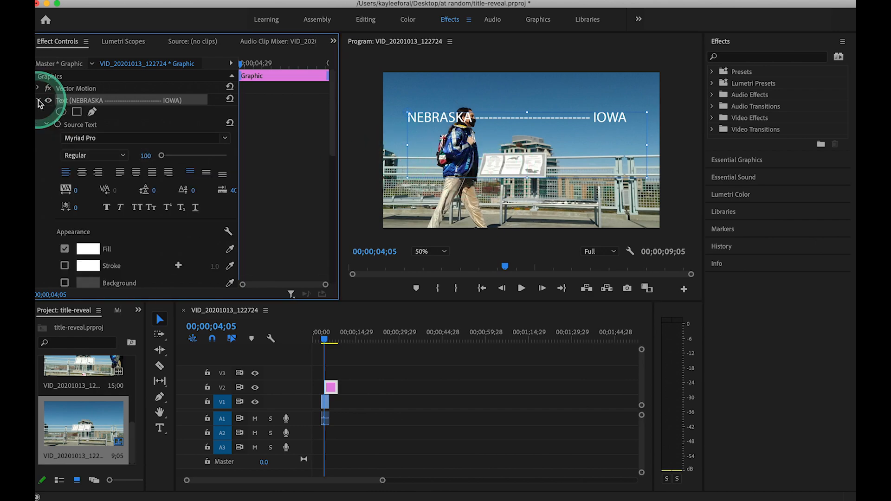
click(76, 154)
click(76, 184)
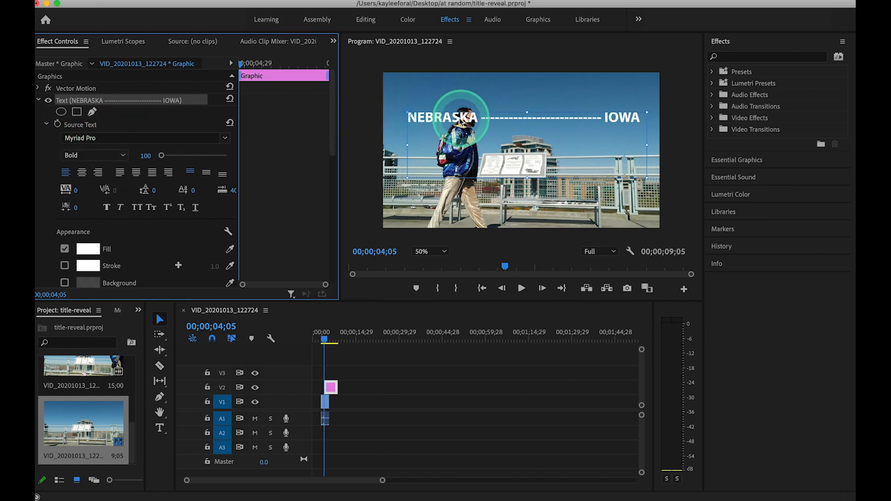
drag(459, 119, 456, 119)
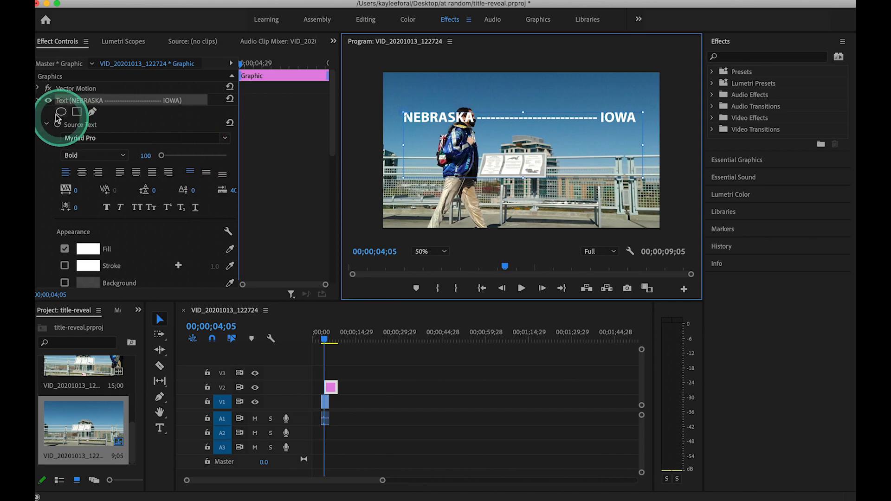
- Add a free-draw Bezier mask to the title's text layer rather than to the graphic's opacity
click(38, 101)
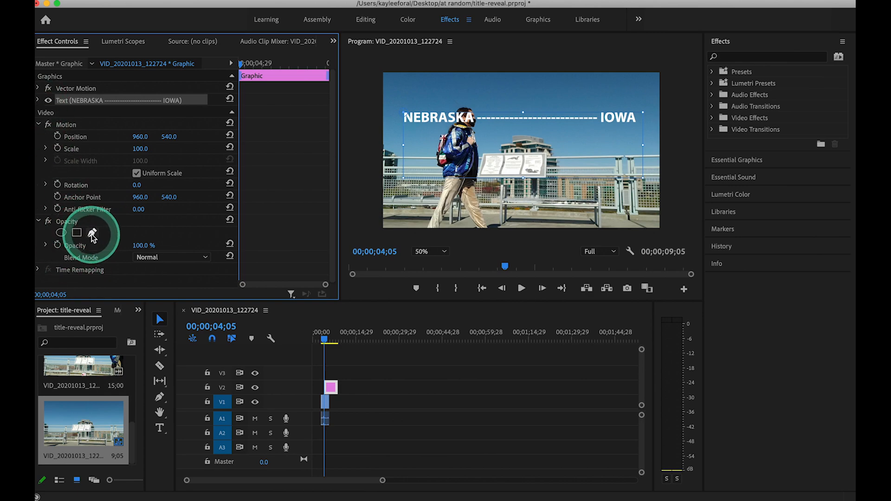
click(38, 101)
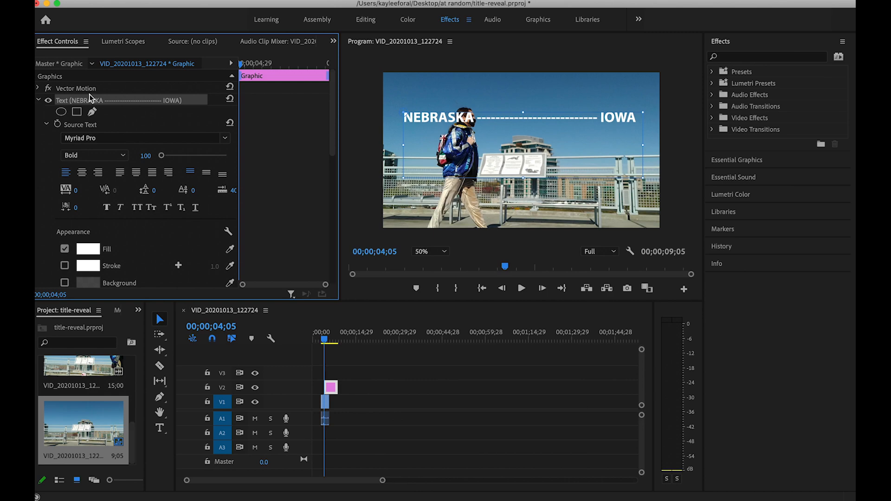
click(91, 112)
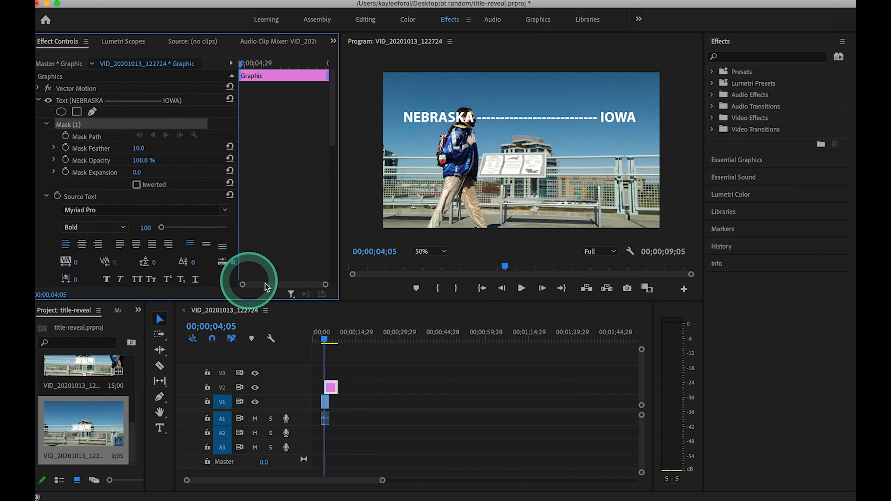
- Move the title graphic earlier on V2 so that it starts together with the video clip at 00;00;03;04
click(320, 335)
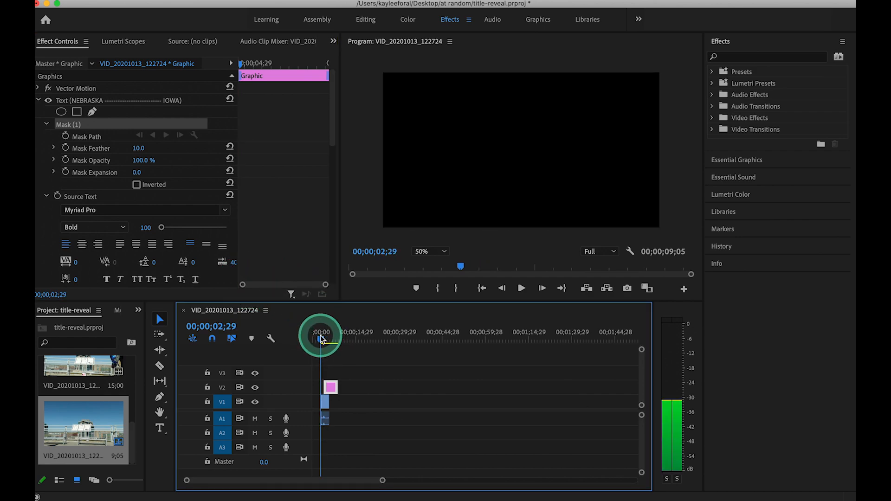
drag(320, 335, 324, 335)
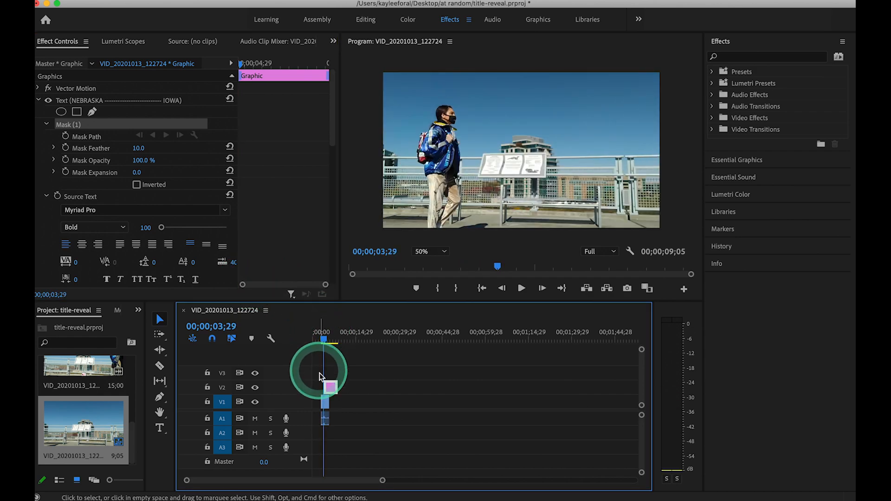
click(322, 340)
key(Left)
key(Left)
key(Left)
key(Left)
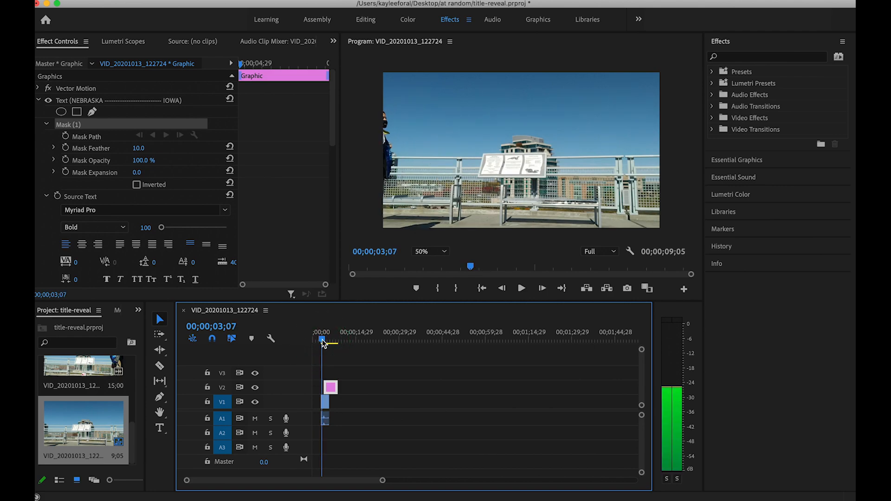
key(Left)
key(Left)
key(Left)
key(Left)
key(Right)
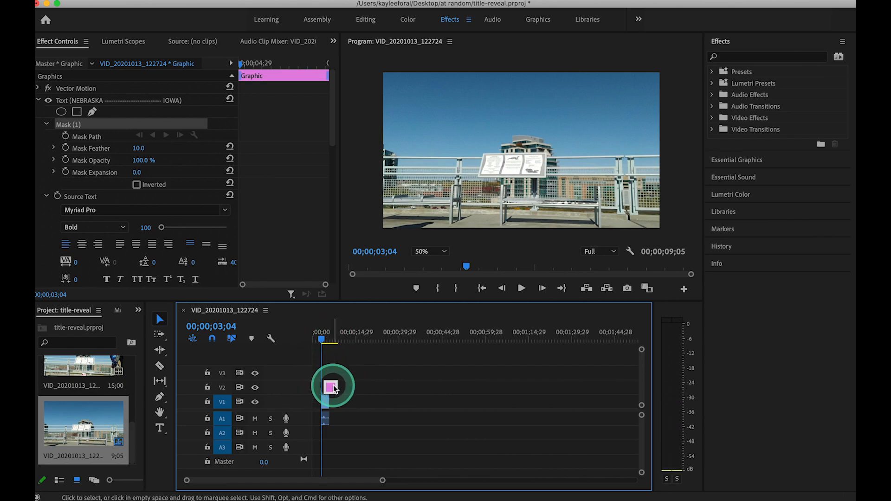
drag(334, 389, 328, 388)
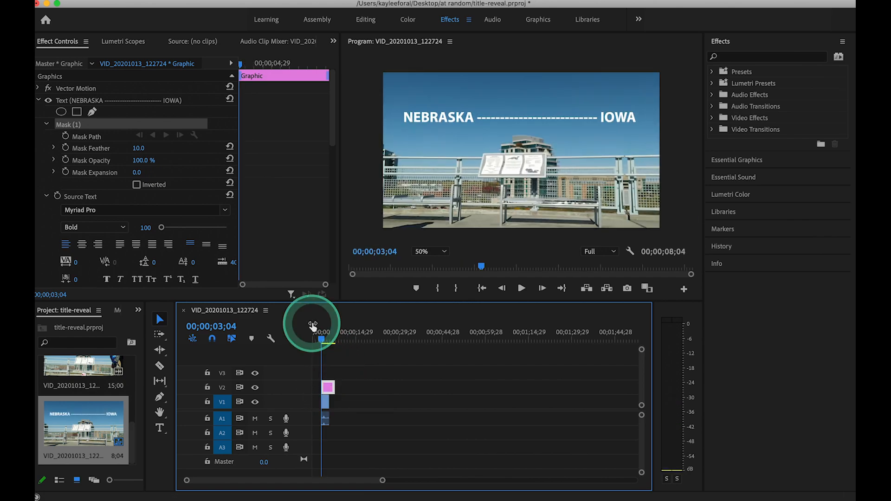
- Advance the playhead frame by frame to 00;00;03;16, where the walking person overlaps the first letter of NEBRASKA
key(Right)
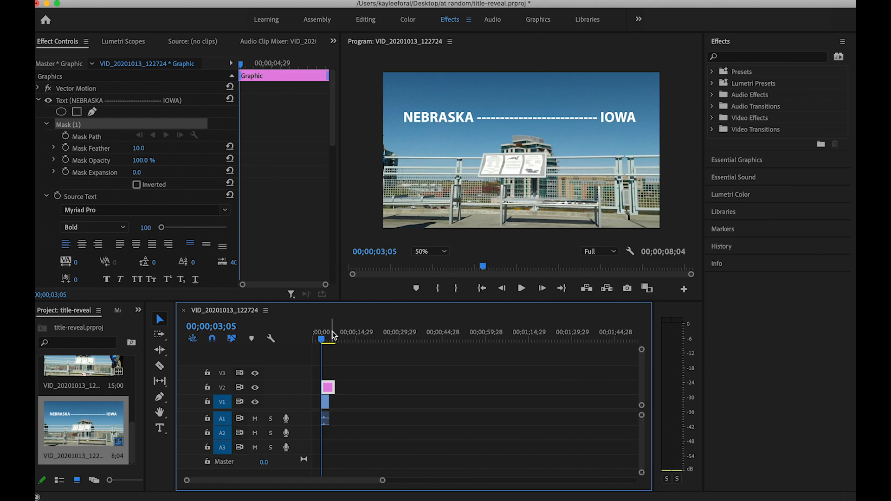
key(Right)
key(Right)
key(Right)
key(Right)
key(Right)
key(Right)
key(Right)
key(Right)
key(Right)
key(Right)
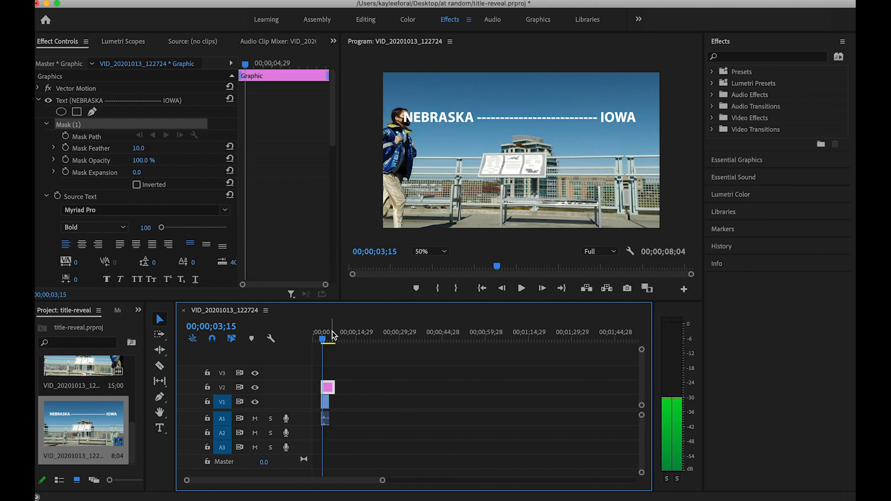
key(Right)
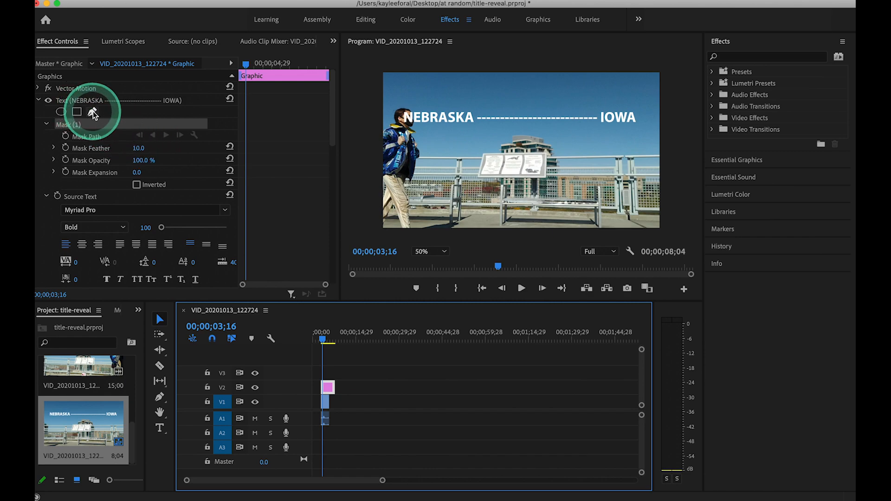
- Magnify the program preview to 150% around the person and the word NEBRASKA, and maximize the monitor for masking
click(111, 122)
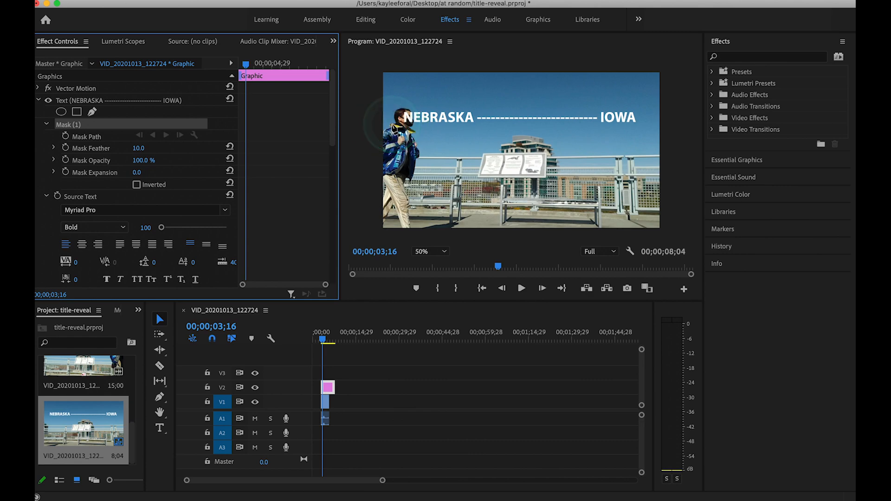
key(super+equal)
key(super+equal)
key(super+equal)
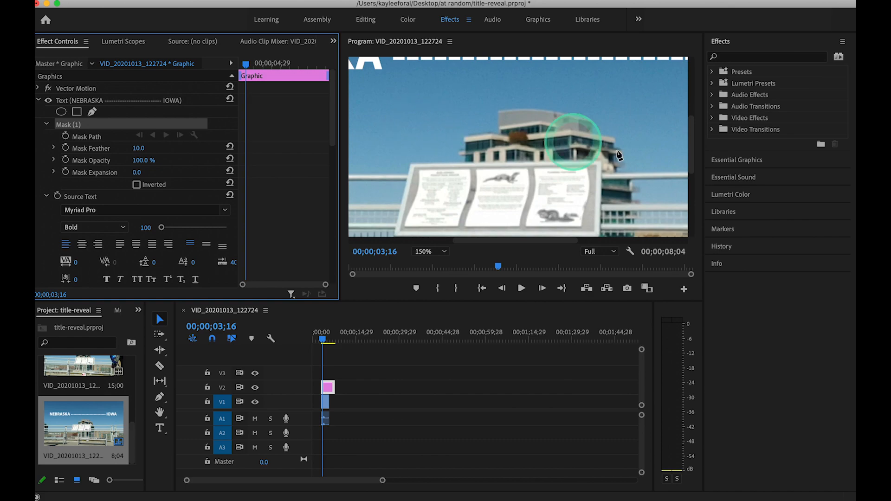
drag(693, 157, 689, 138)
drag(532, 241, 462, 241)
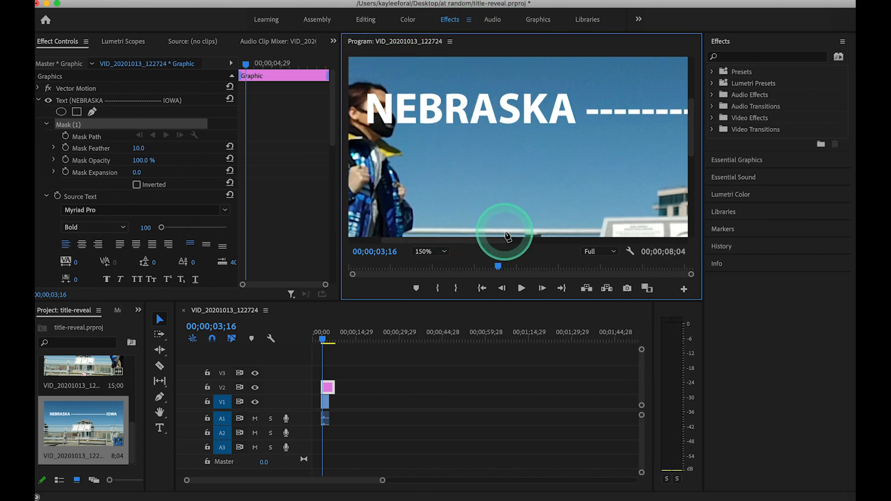
key(grave)
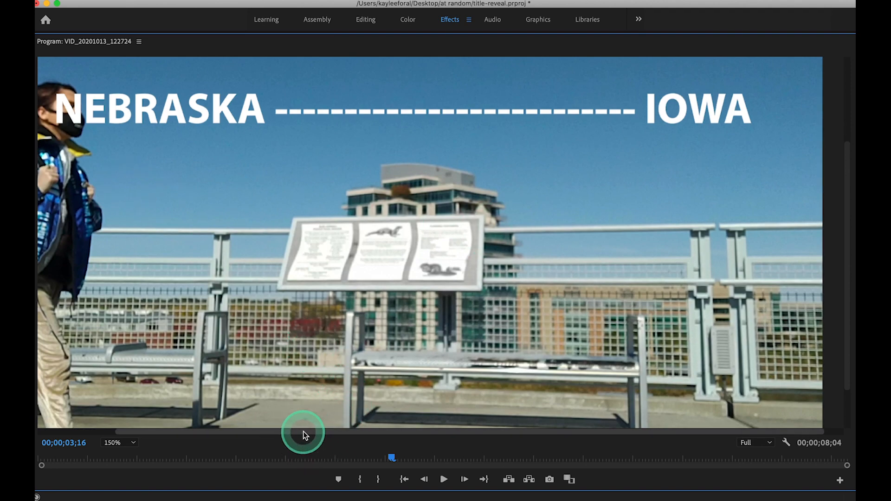
- Start the free-draw mask at the frame's left edge and trace the person's shoulder, collar and back of the head
drag(302, 431, 80, 156)
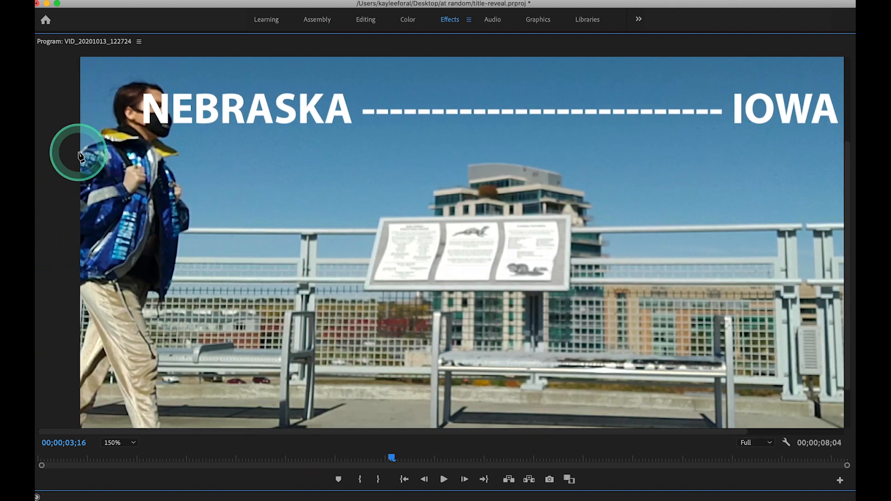
click(79, 153)
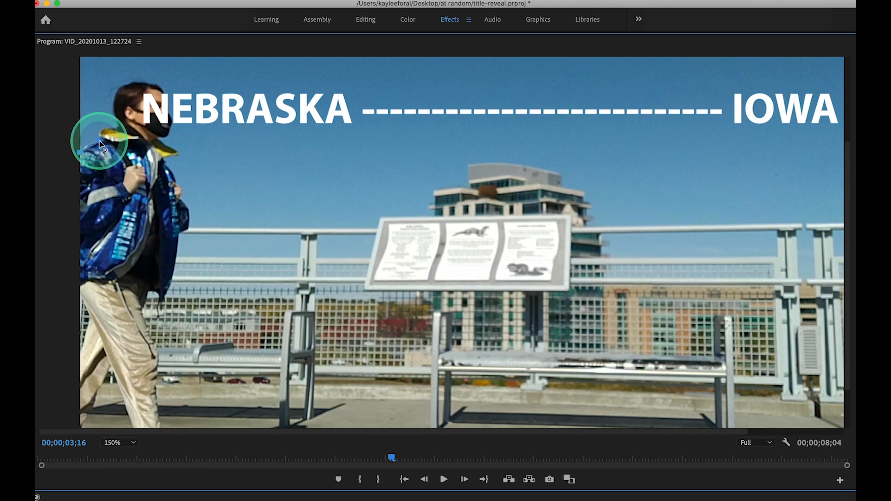
drag(100, 141, 89, 141)
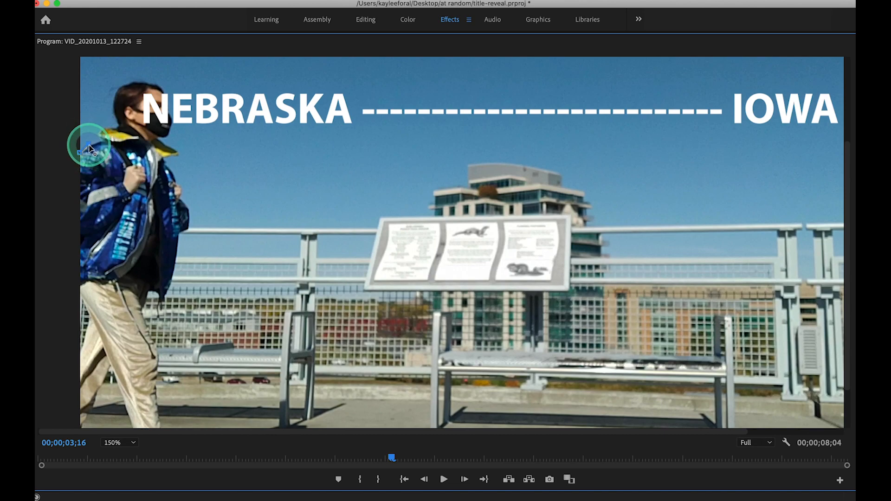
drag(89, 148, 101, 140)
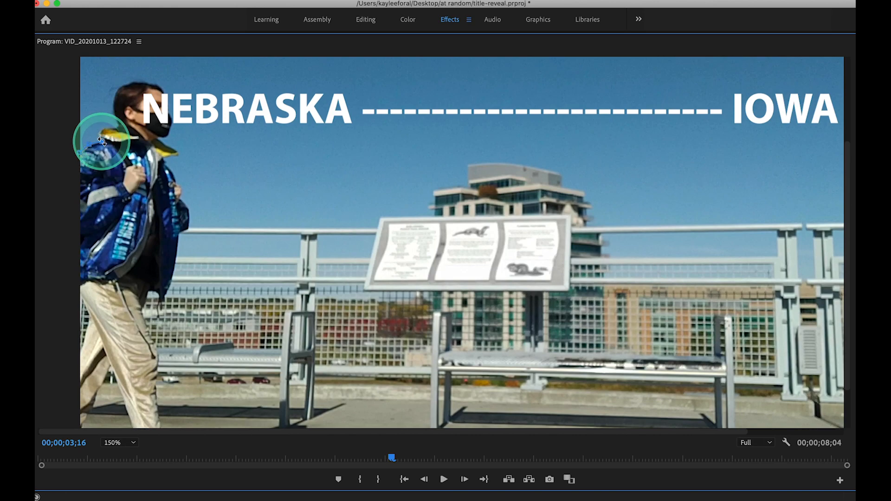
click(91, 125)
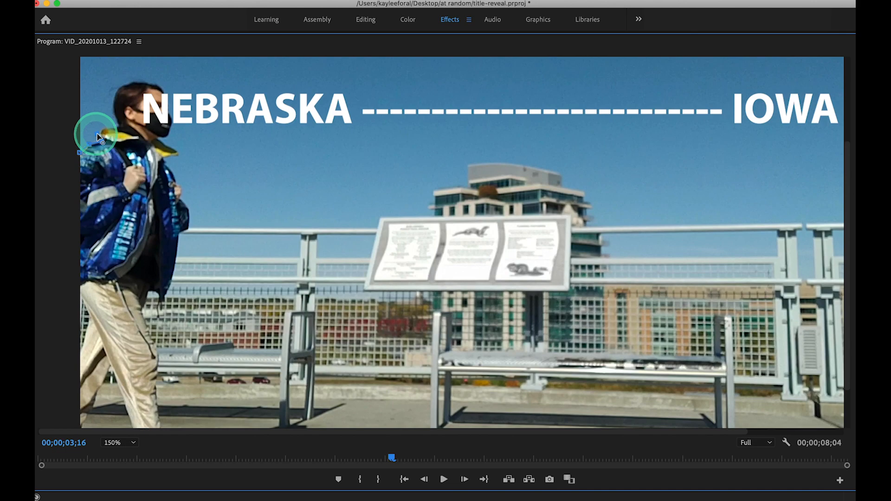
click(101, 126)
click(117, 125)
click(112, 111)
click(114, 90)
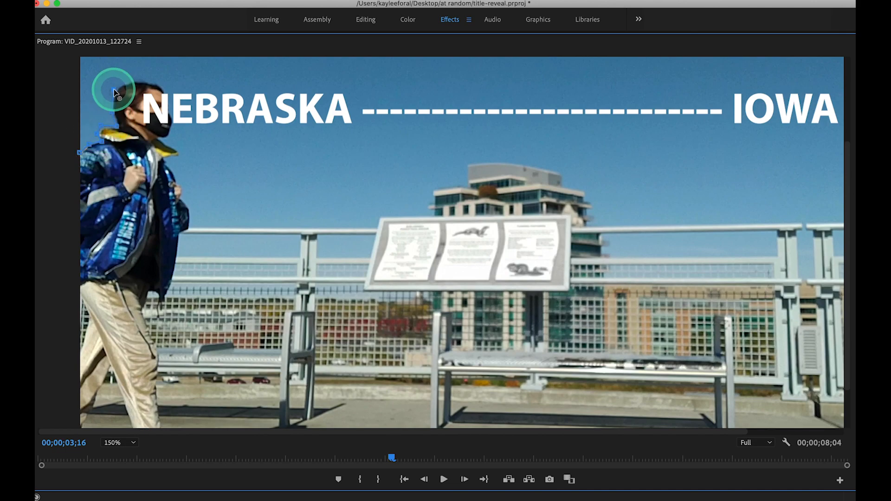
- Continue the mask outline over the top of the person's hair to the forehead
click(134, 82)
click(146, 82)
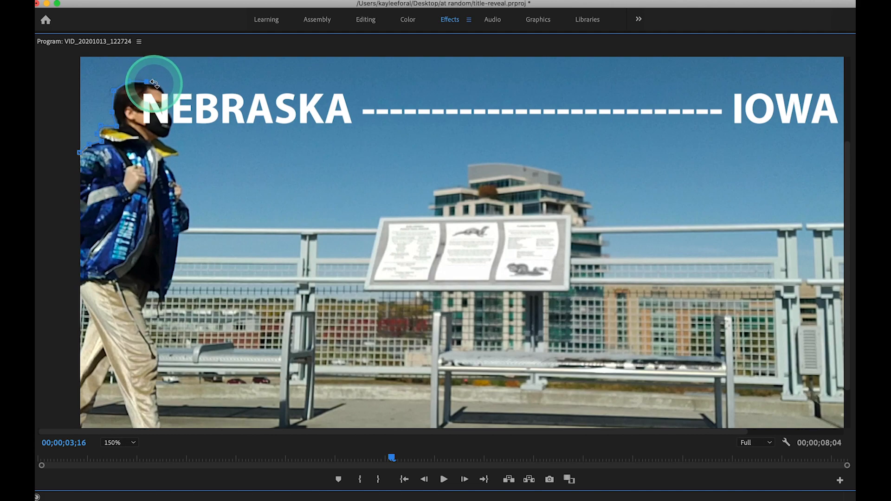
click(155, 84)
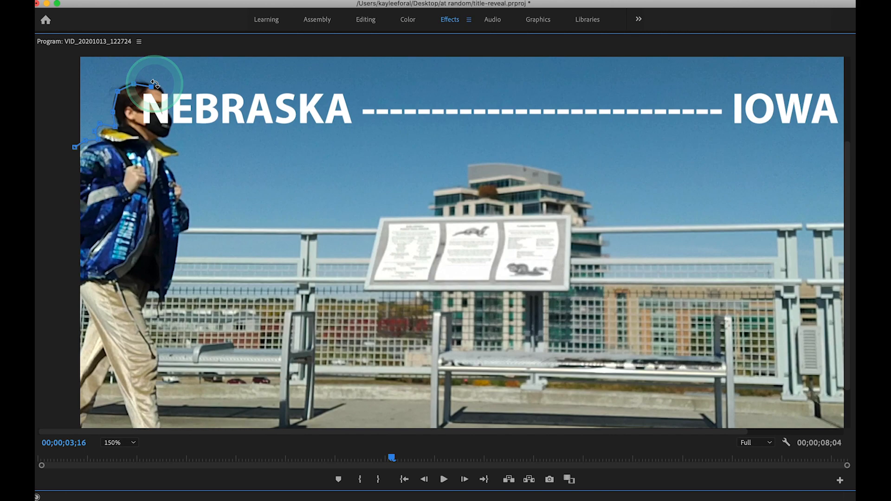
click(155, 83)
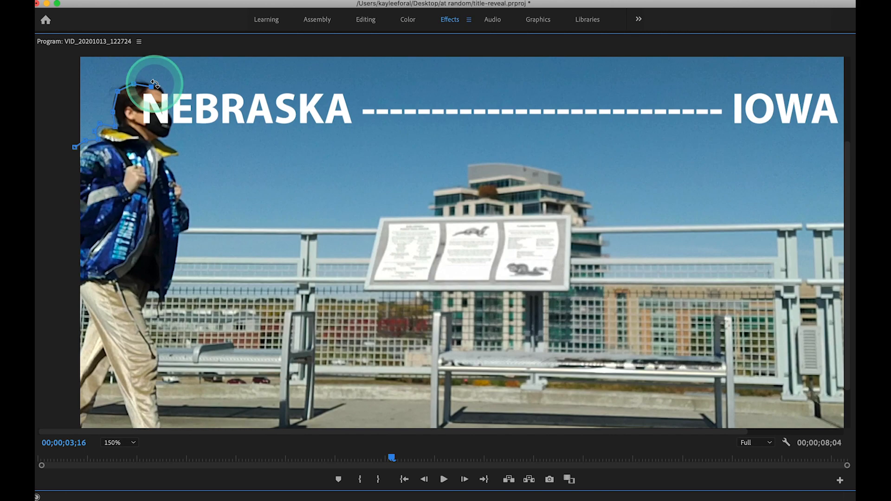
drag(155, 84, 162, 84)
click(165, 84)
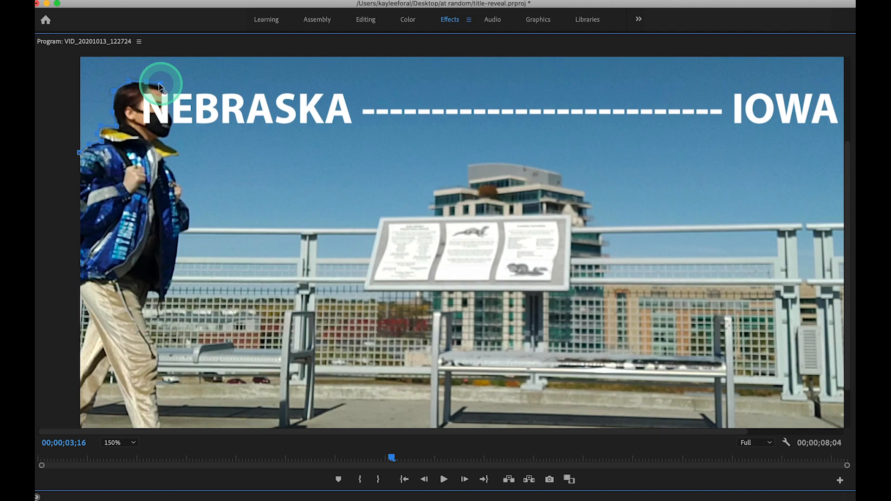
- Extend the mask's upper edge in a straight line above the title to just past IOWA, and save the project
click(417, 81)
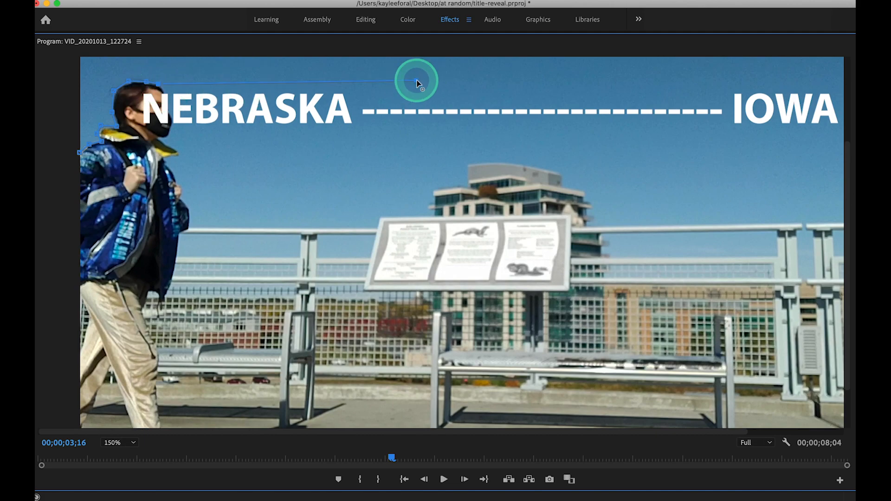
drag(416, 79, 841, 82)
click(754, 92)
drag(356, 433, 380, 433)
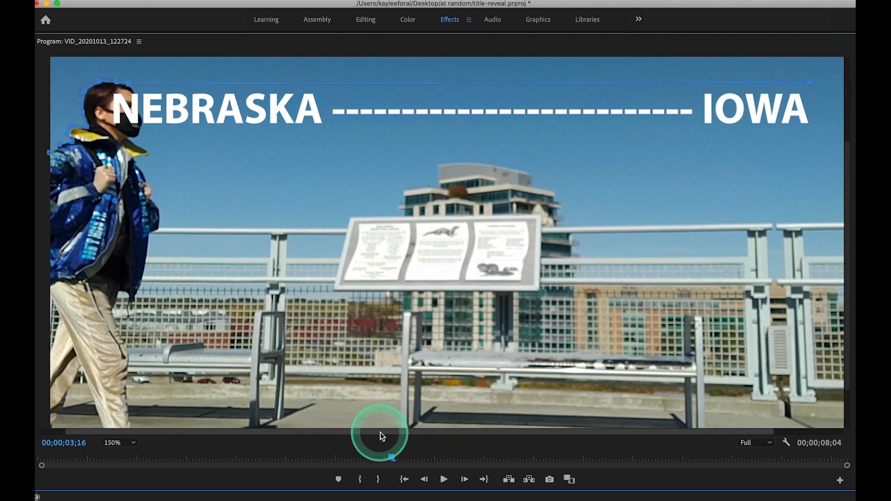
key(super+s)
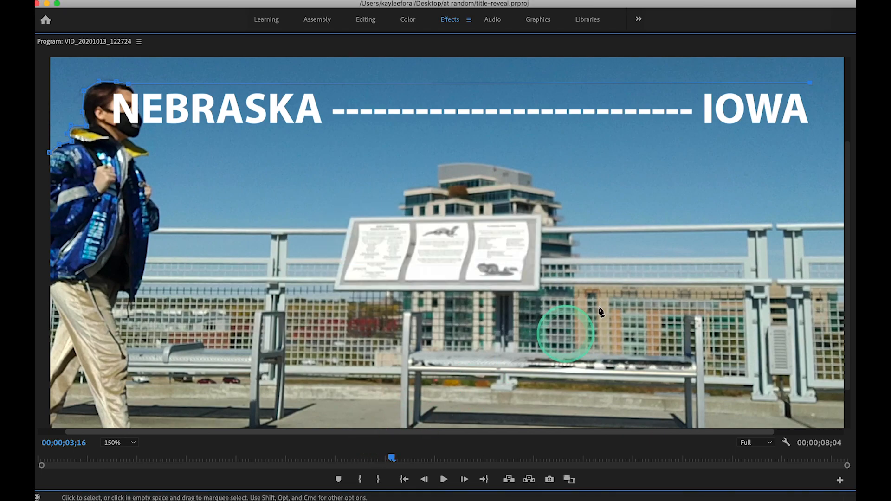
- Run the mask's lower edge beneath the title back to the person's face, and close the path across the chest
click(816, 132)
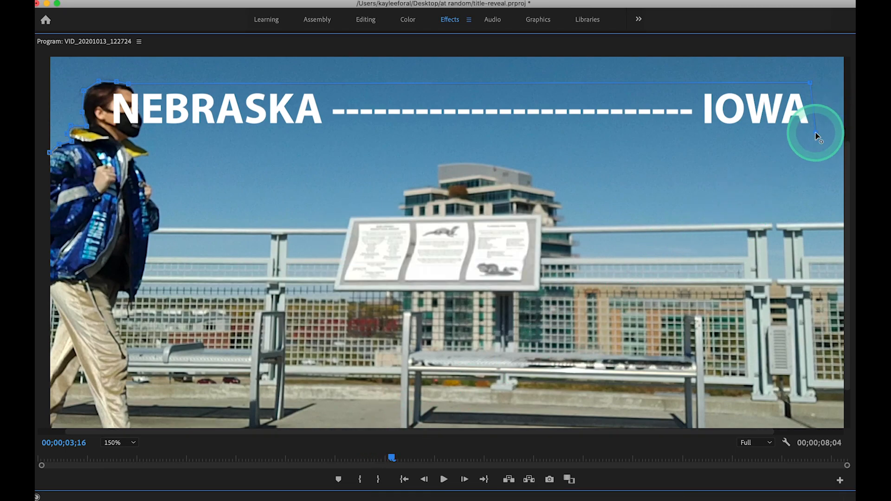
click(143, 132)
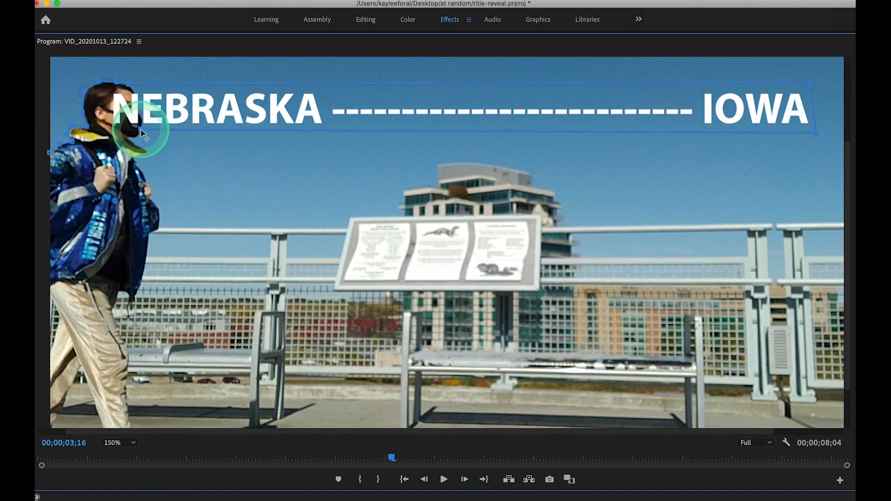
click(135, 162)
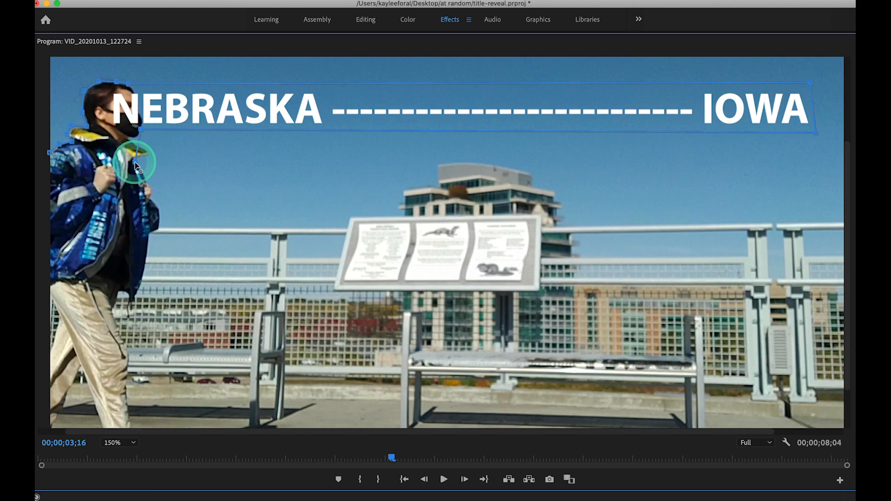
drag(134, 153, 134, 140)
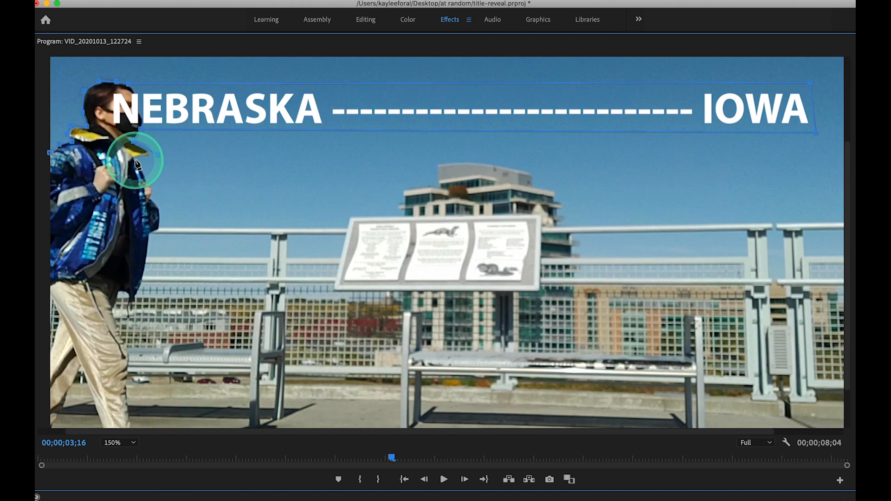
click(147, 182)
click(47, 190)
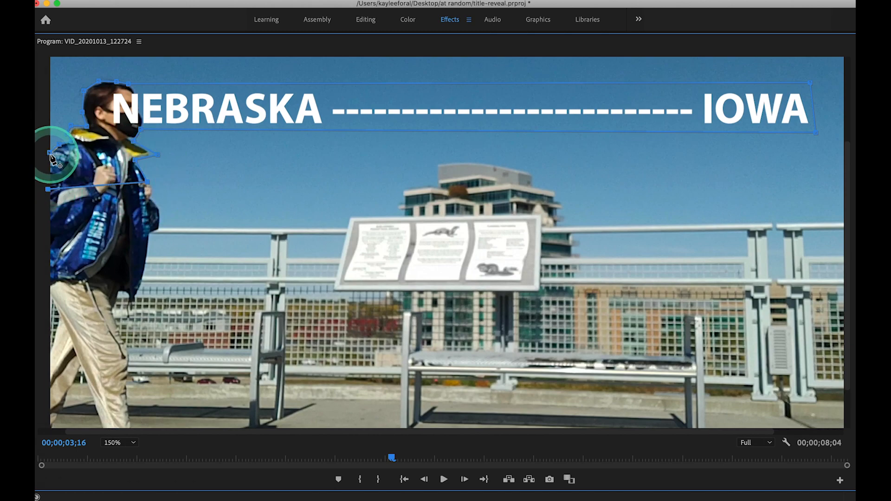
click(50, 155)
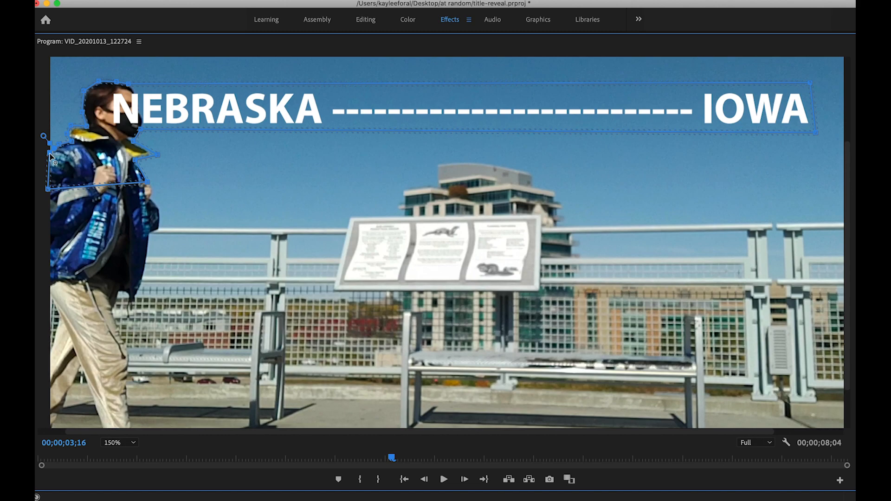
- Restore the full workspace, enable Mask Path keyframing at 00;00;03;16 and invert the mask
key(grave)
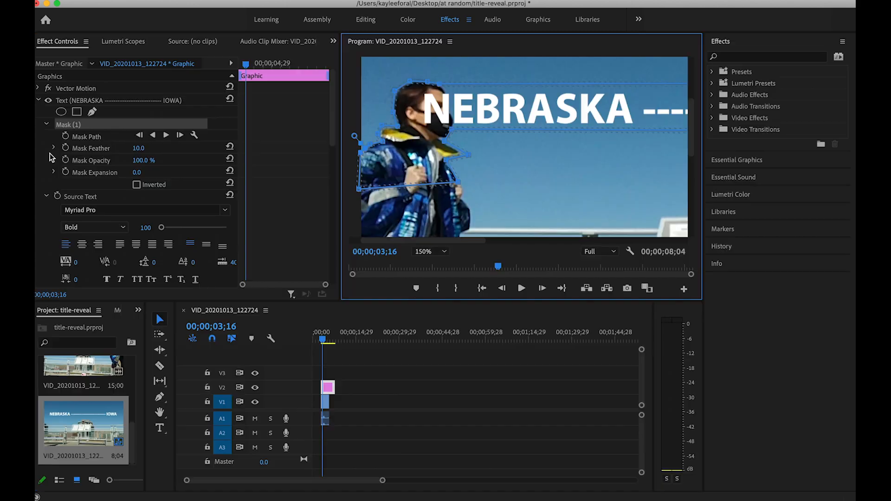
click(66, 136)
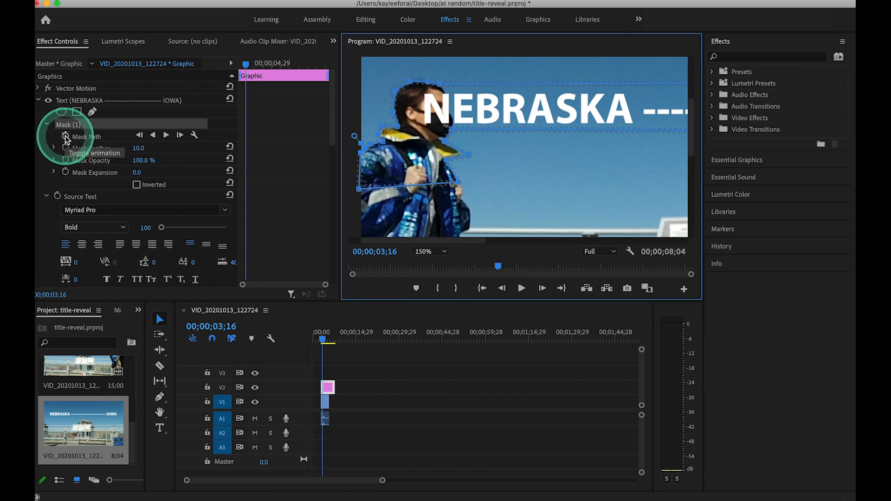
click(66, 137)
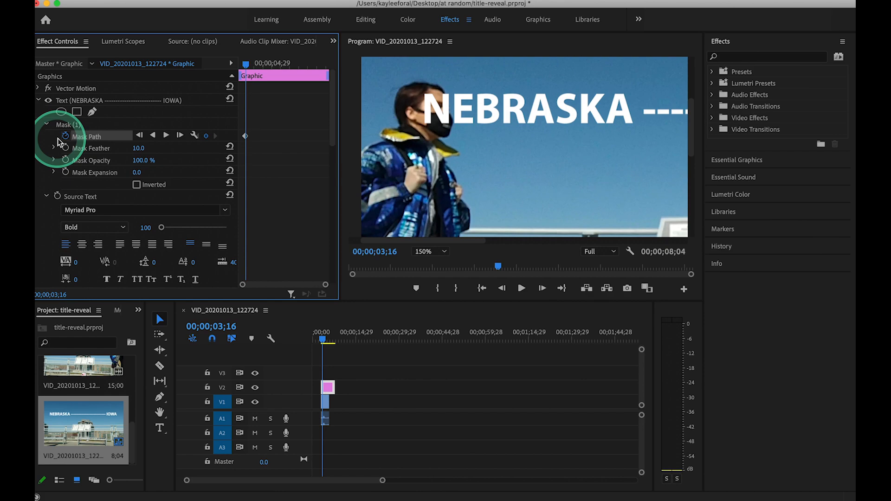
click(63, 140)
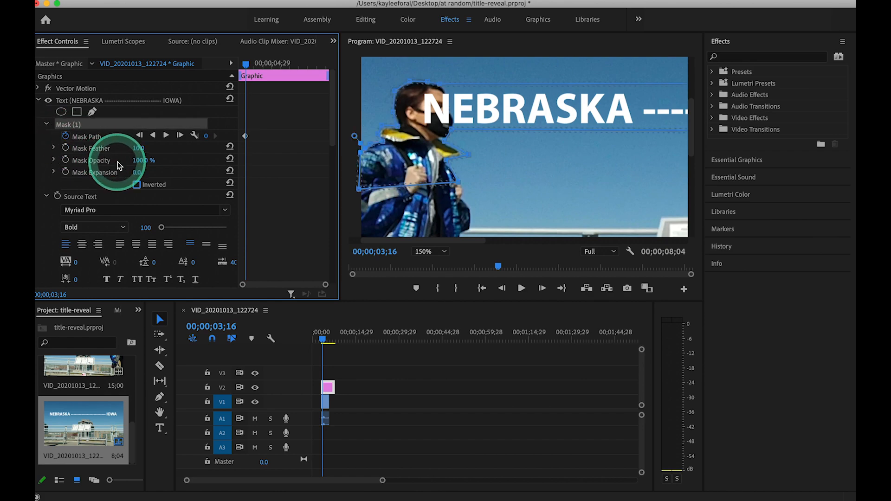
click(136, 184)
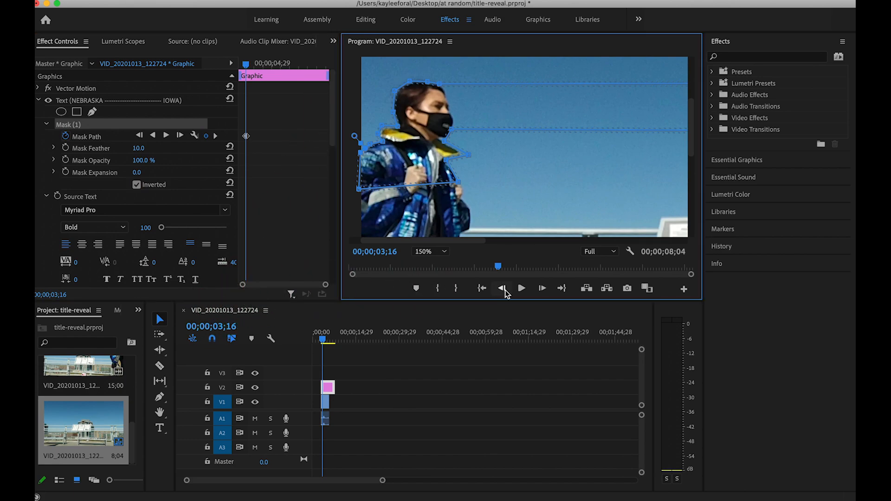
- Advance three frames to 00;00;03;19 and move the whole mask to line up with the person's head again
click(541, 290)
click(541, 290)
click(541, 290)
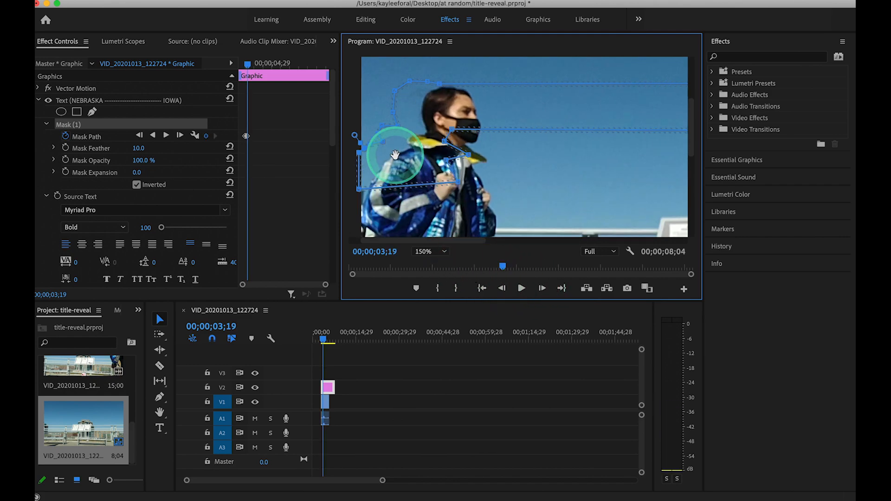
drag(406, 137, 437, 143)
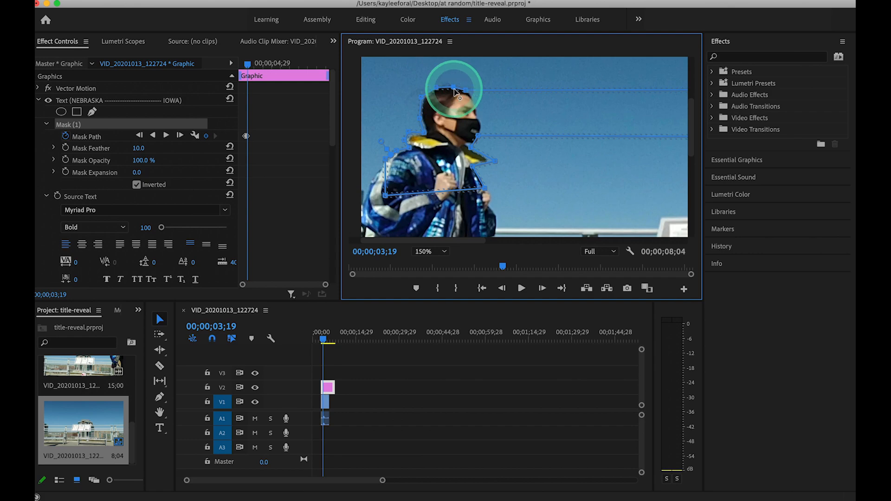
- Keep shifting the mask with the walking person every few frames up to 00;00;03;28
click(542, 287)
click(542, 288)
click(542, 287)
drag(449, 130, 582, 112)
click(542, 288)
click(542, 288)
click(542, 288)
click(542, 288)
click(542, 288)
click(542, 288)
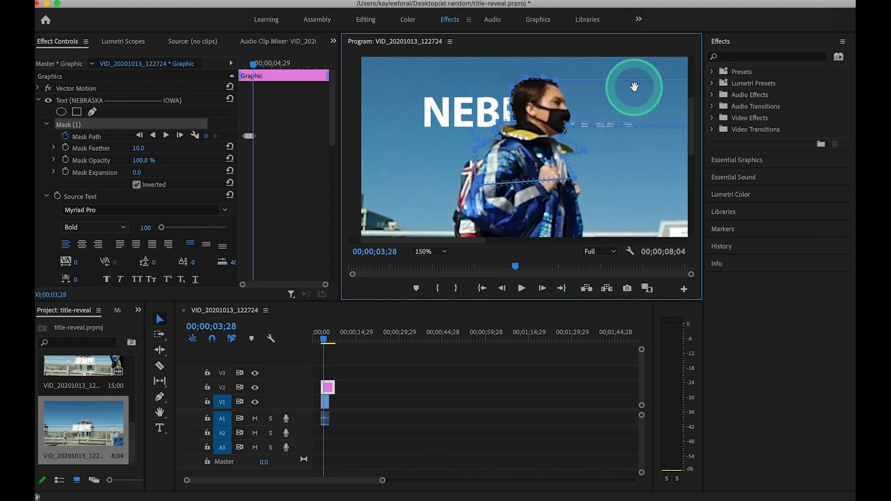
- At 00;00;03;28, lower the mask's bottom edge beside the chin so it fully covers the unrevealed title text
click(569, 128)
drag(569, 125, 572, 129)
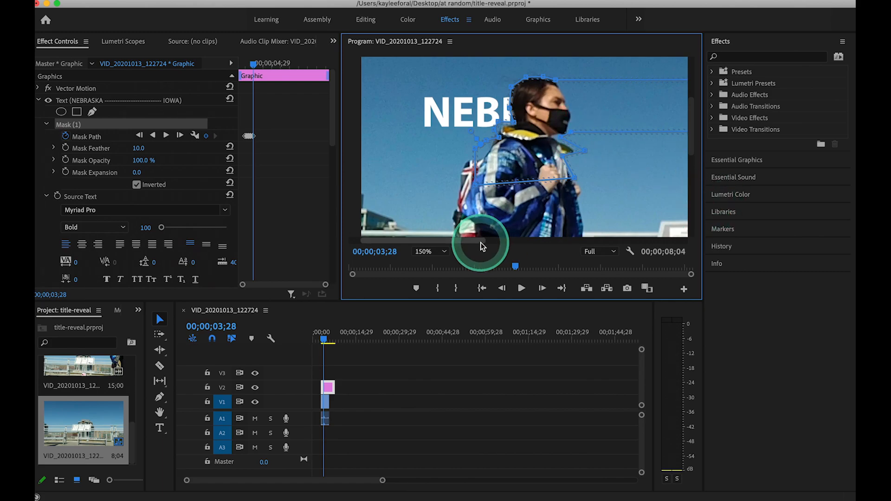
key(super+minus)
key(super+minus)
key(super+minus)
key(super+minus)
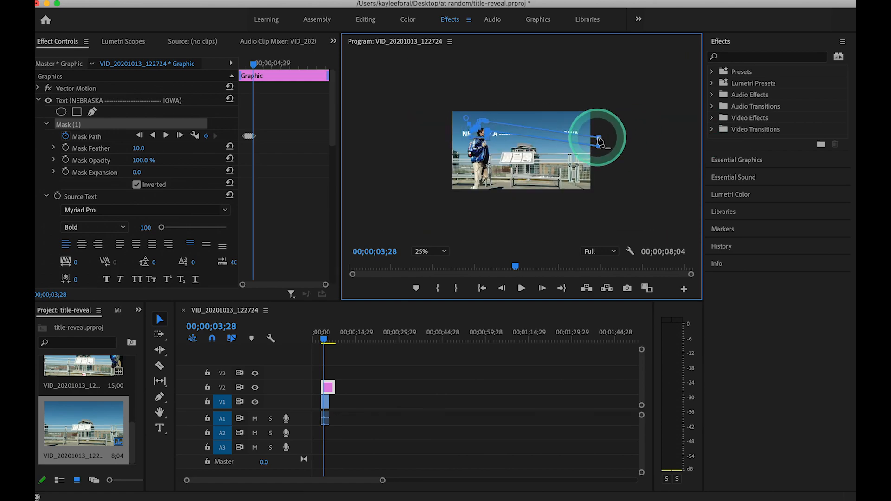
key(equal)
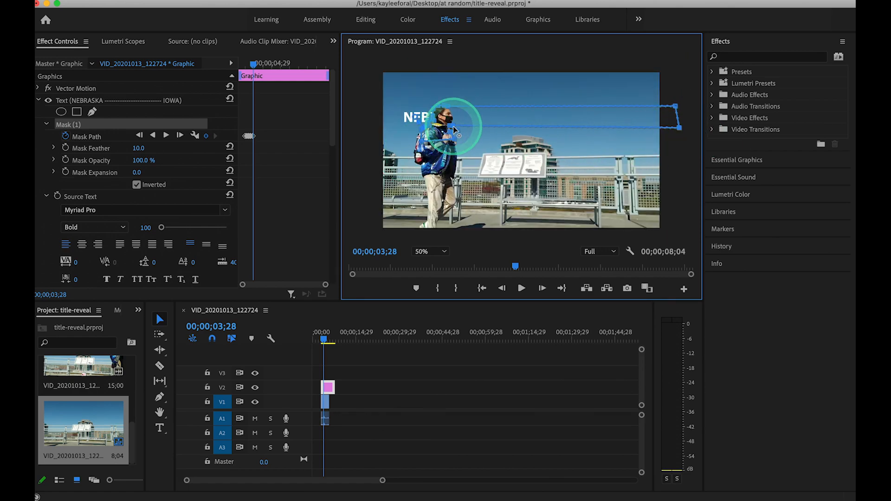
- Carry the mask alignment on to 00;00;04;01 with the program preview magnified to 100%
triple_click(542, 289)
key(equal)
key(equal)
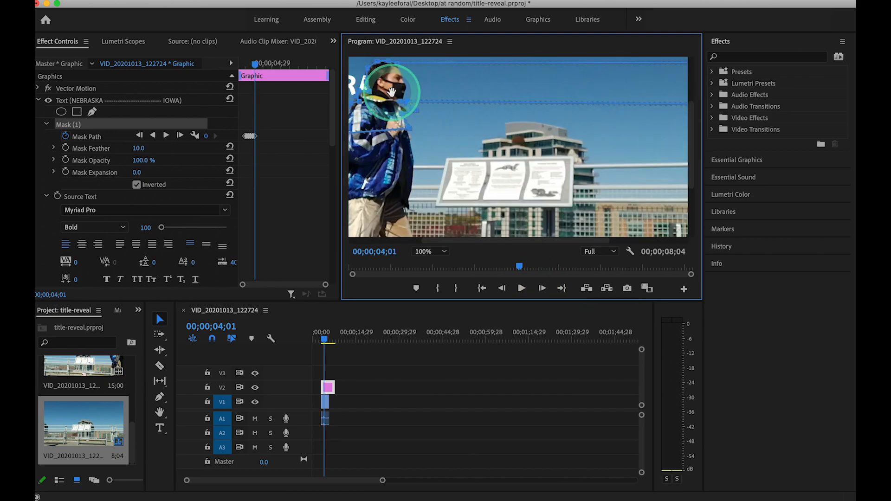
- Reposition the mask over the person at successive frames from 00;00;04;01 to 00;00;05;02, revealing the dashes behind them
triple_click(541, 290)
drag(403, 95, 614, 67)
triple_click(542, 289)
triple_click(541, 289)
triple_click(542, 289)
triple_click(543, 287)
triple_click(543, 289)
triple_click(542, 289)
triple_click(541, 289)
triple_click(541, 288)
drag(525, 242, 578, 242)
drag(691, 144, 691, 136)
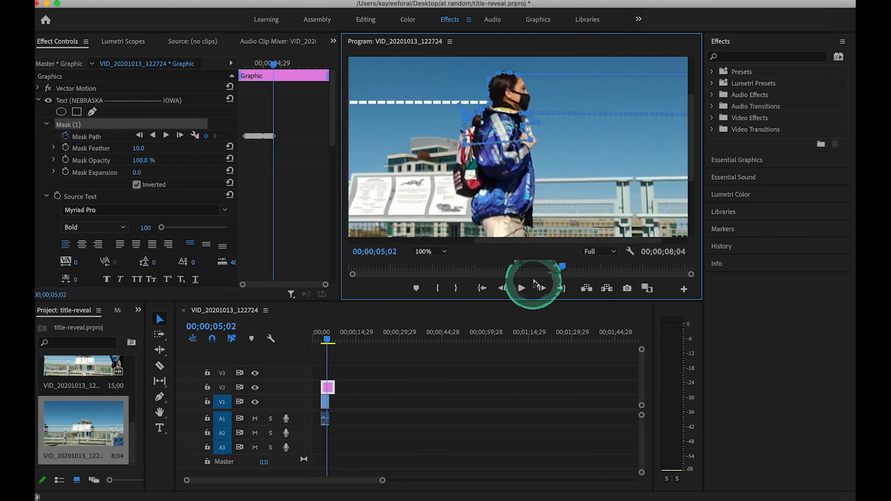
- Continue moving the mask with the person every few frames up to 00;00;05;14, near the end of the dashes
triple_click(542, 289)
drag(520, 110, 540, 113)
double_click(543, 289)
triple_click(542, 288)
drag(587, 80, 607, 80)
triple_click(542, 289)
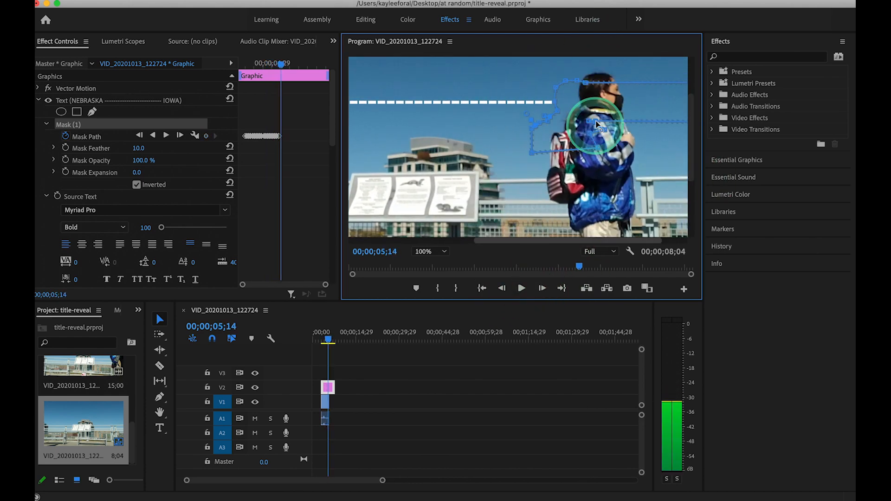
drag(578, 121, 606, 115)
- Move the mask with the person from 00;00;05;17 to 00;00;05;23, uncovering the start of IOWA with the preview magnified to 150%
triple_click(542, 288)
click(431, 252)
click(426, 275)
click(430, 252)
click(426, 239)
drag(518, 241, 574, 241)
drag(691, 146, 691, 123)
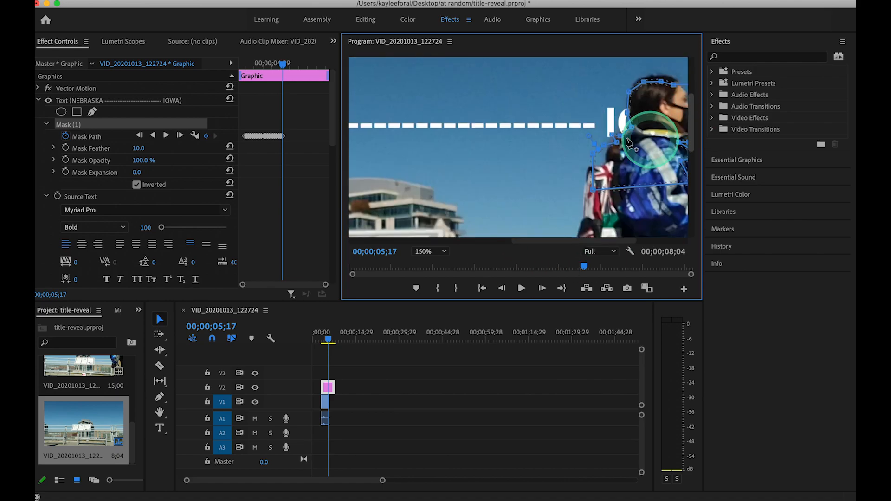
drag(622, 141, 675, 161)
triple_click(542, 289)
triple_click(542, 289)
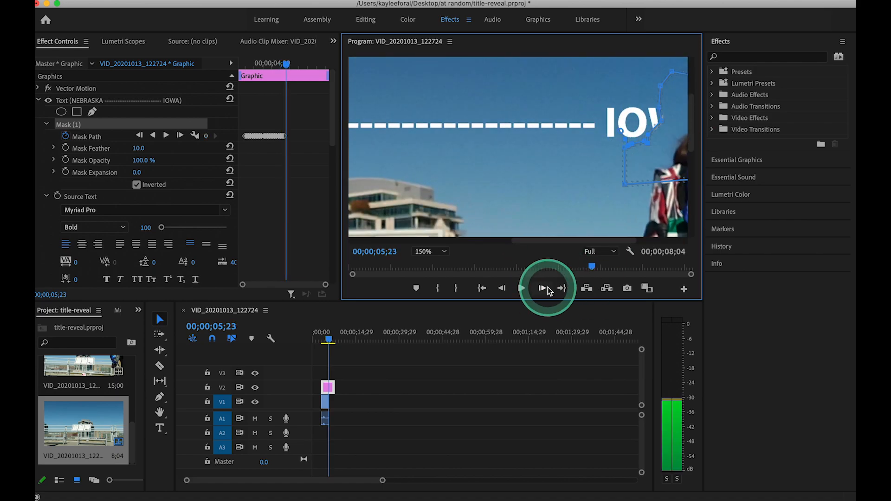
- Keep moving the mask with the person up to 00;00;06;02 until it leaves the frame and uncovers all of IOWA
drag(574, 241, 606, 241)
drag(595, 141, 637, 122)
triple_click(542, 288)
drag(606, 241, 626, 241)
triple_click(542, 289)
drag(648, 136, 688, 135)
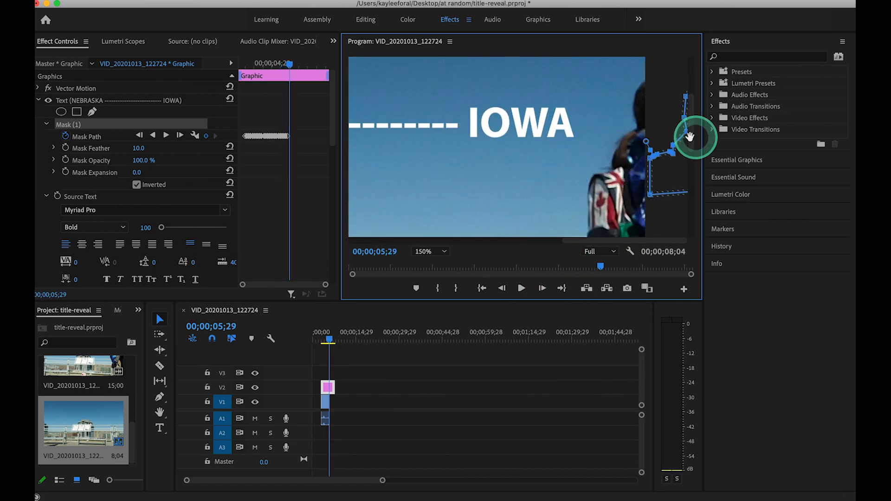
triple_click(542, 288)
click(430, 252)
click(426, 239)
- Scrub the title reveal in the maximized program preview to inspect the mask around 00;00;04;06
key(grave)
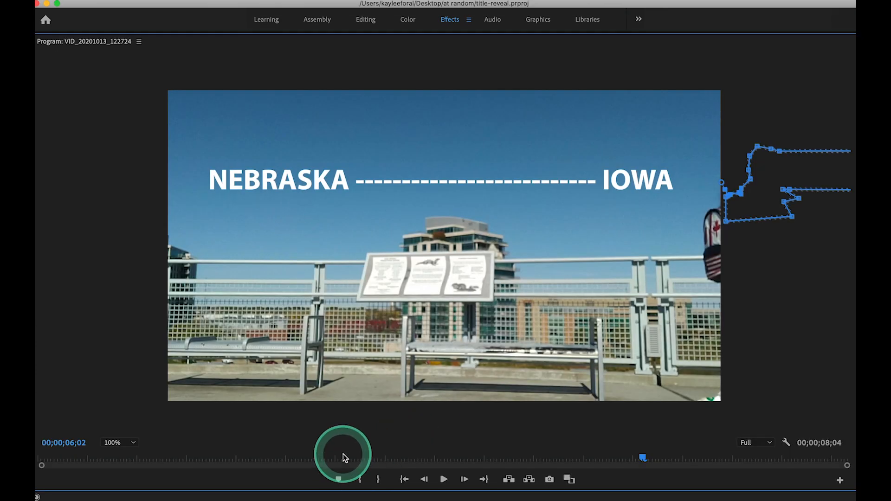
drag(343, 457, 457, 458)
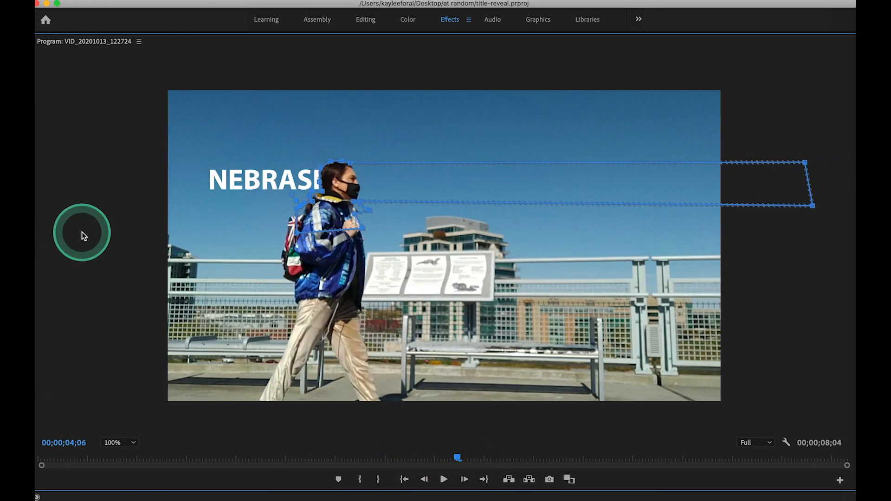
key(grave)
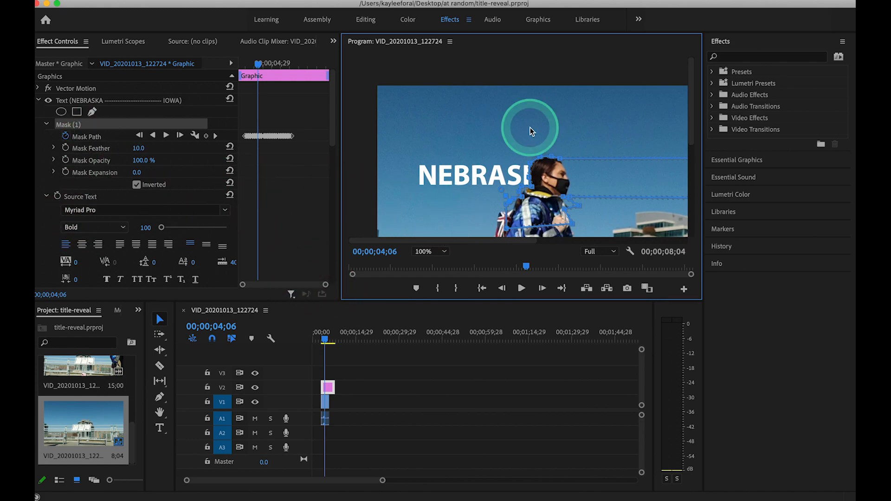
drag(529, 241, 543, 242)
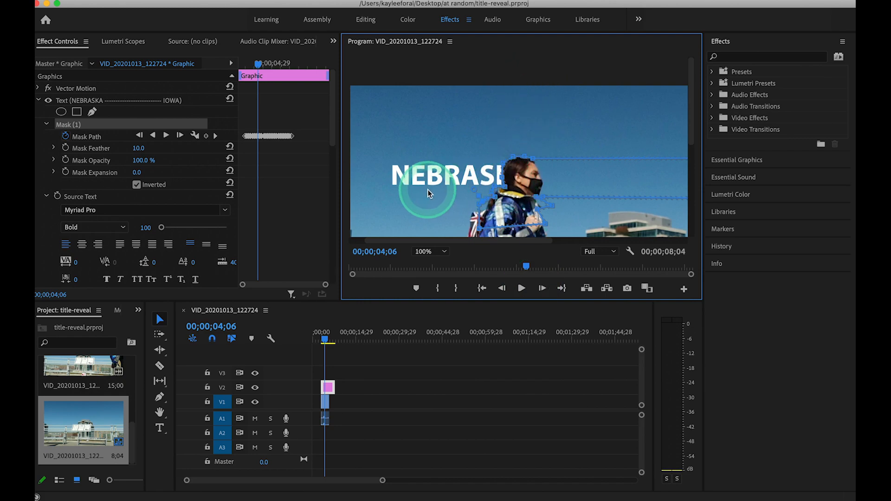
- Hide the mask outline and play the title reveal from about 00;00;03;06 in the maximized preview
click(79, 197)
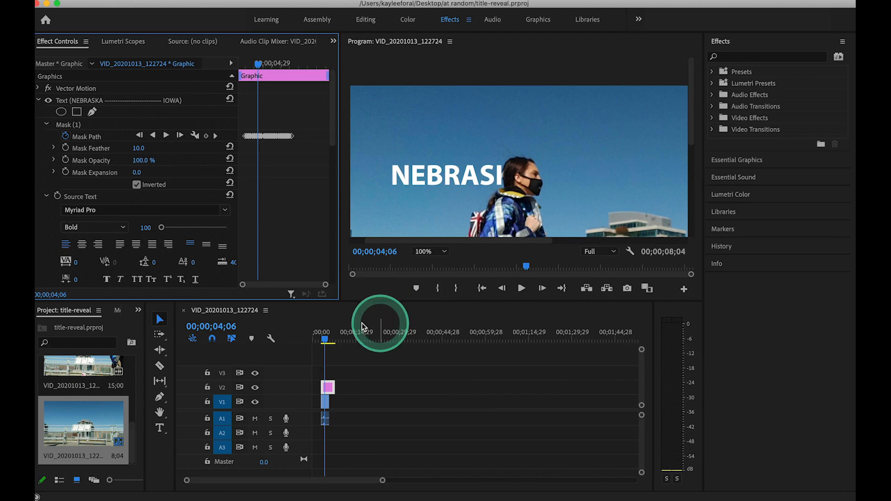
drag(318, 338, 322, 339)
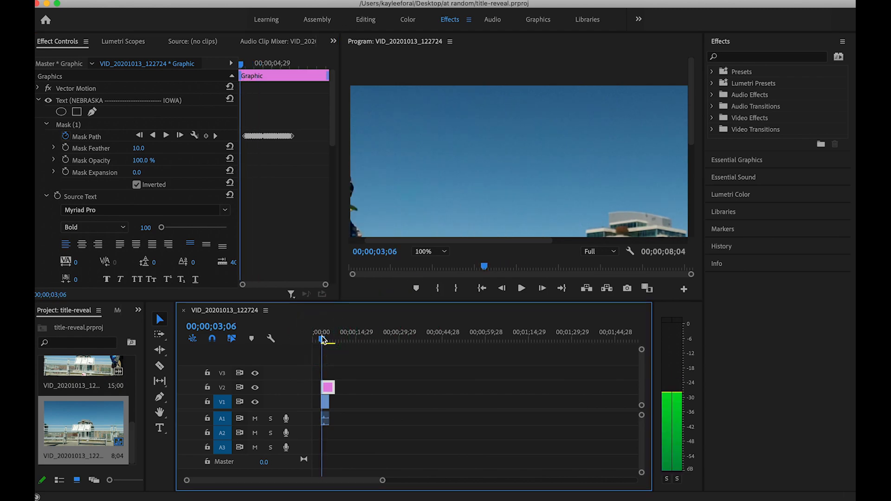
click(363, 342)
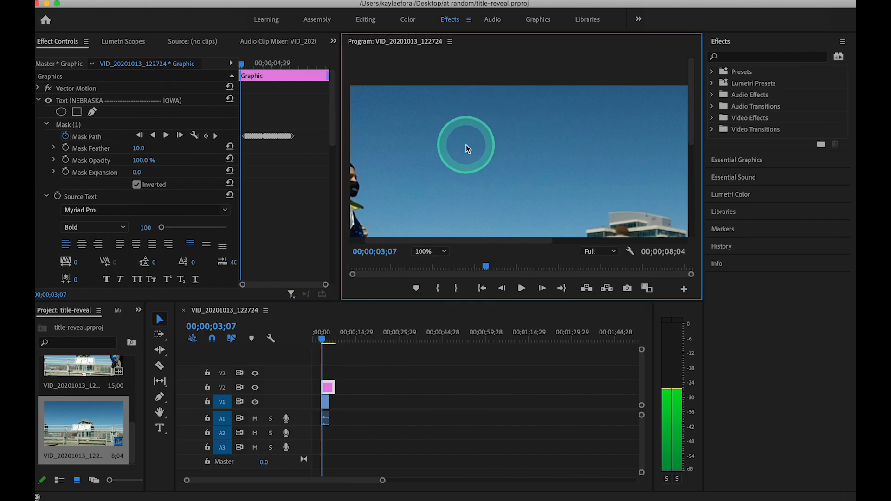
key(grave)
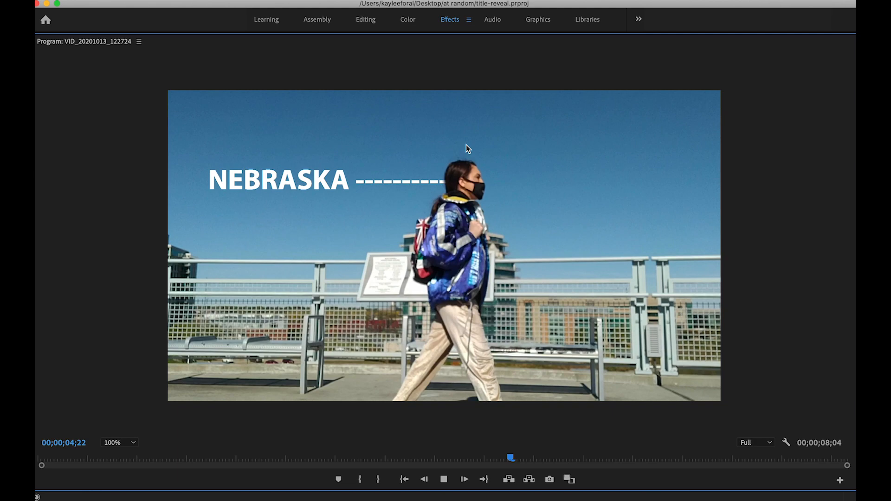
key(space)
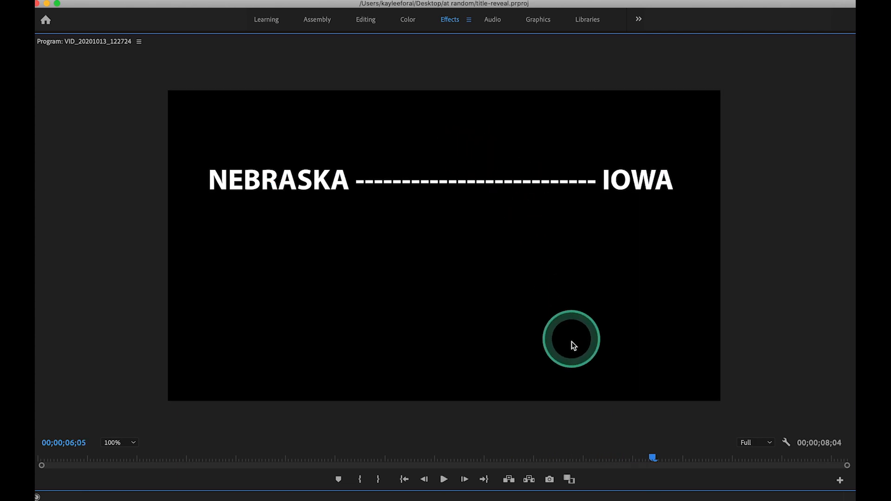
- Replay the title reveal from 00;00;03;05 to check the mask edge against the person
drag(641, 459, 357, 458)
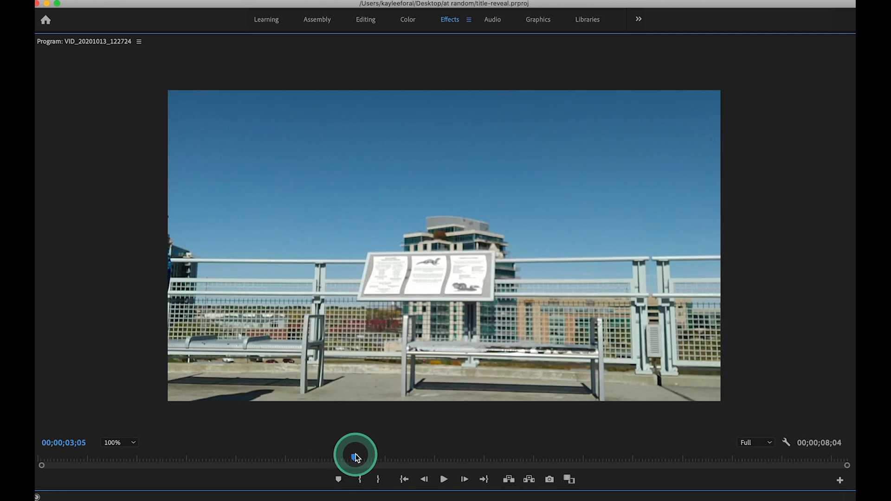
key(space)
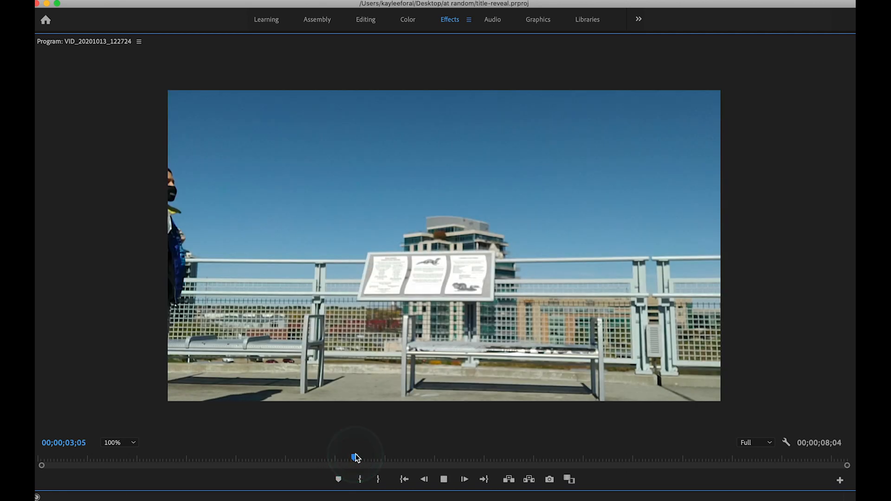
key(space)
- Inspect the text edge behind the head at 00;00;03;28 and set the Mask Feather to 0.0
drag(470, 459, 432, 466)
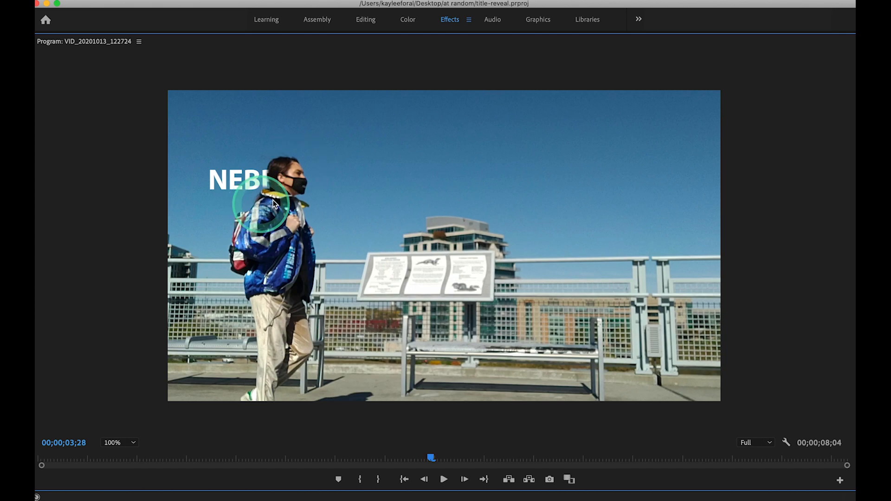
key(super+equal)
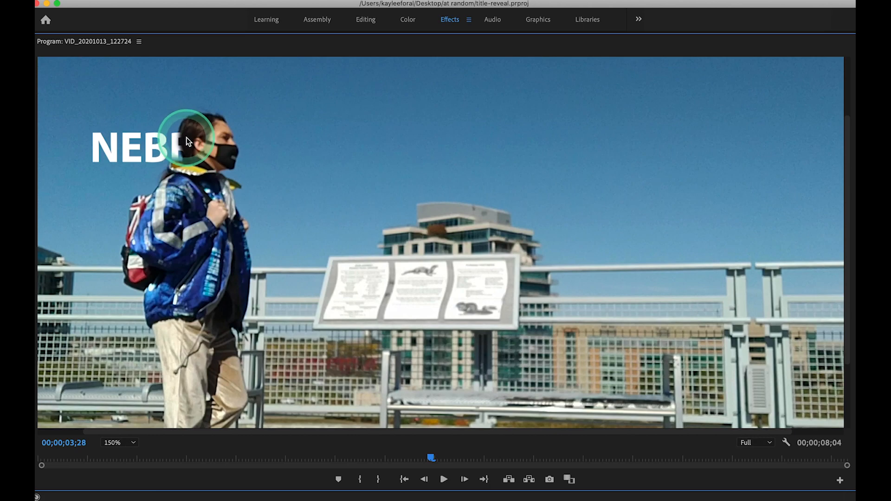
key(grave)
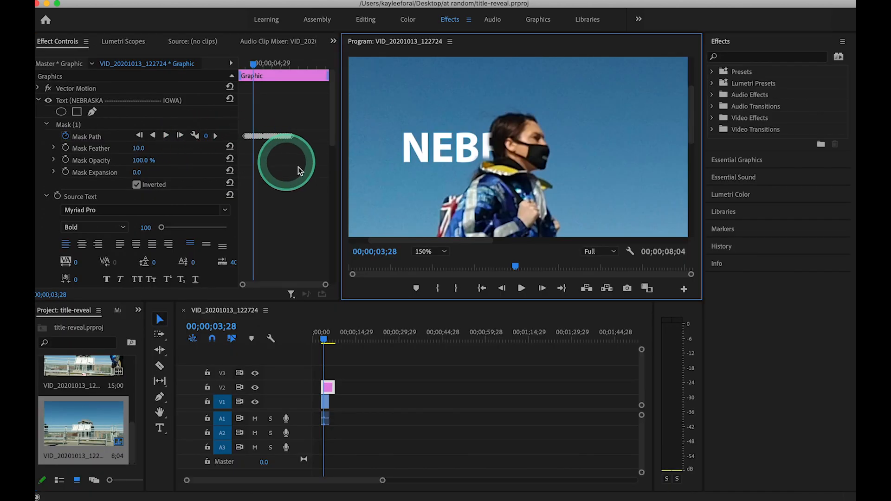
drag(144, 147, 143, 147)
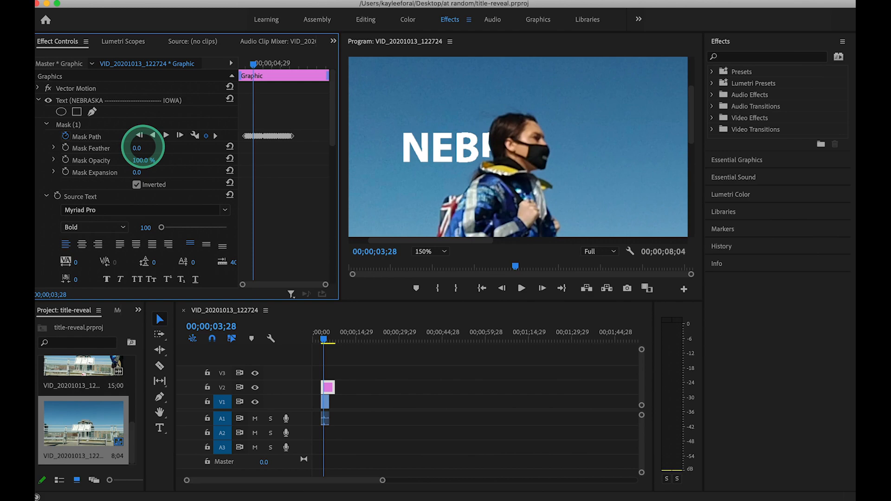
drag(142, 147, 143, 147)
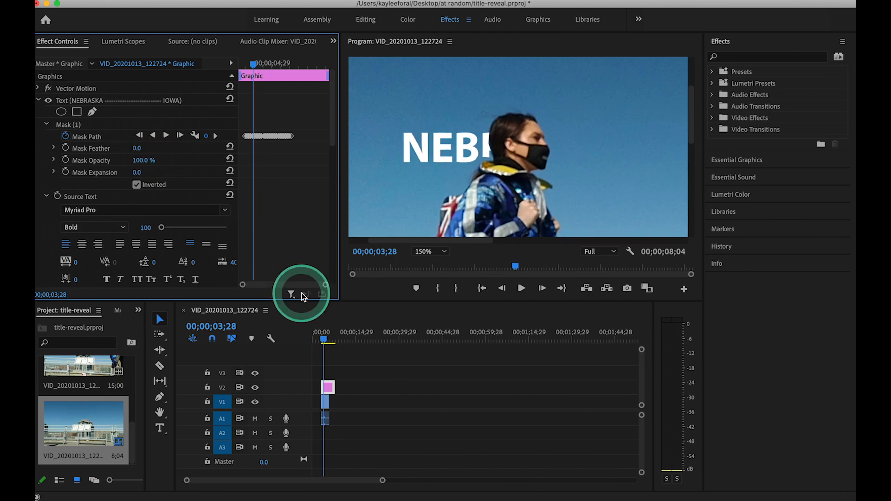
- Play the reveal with the whole frame in view to check how the unfeathered mask edge looks
scroll(530, 152, down, 1)
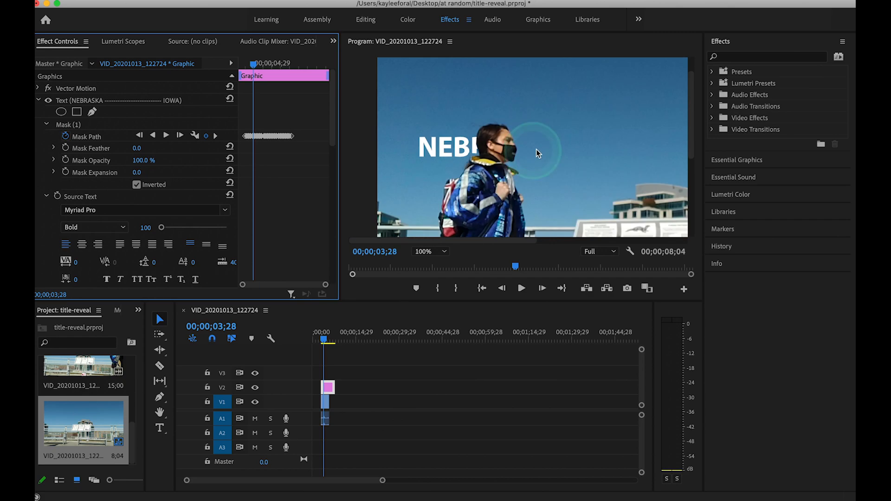
scroll(578, 128, down, 1)
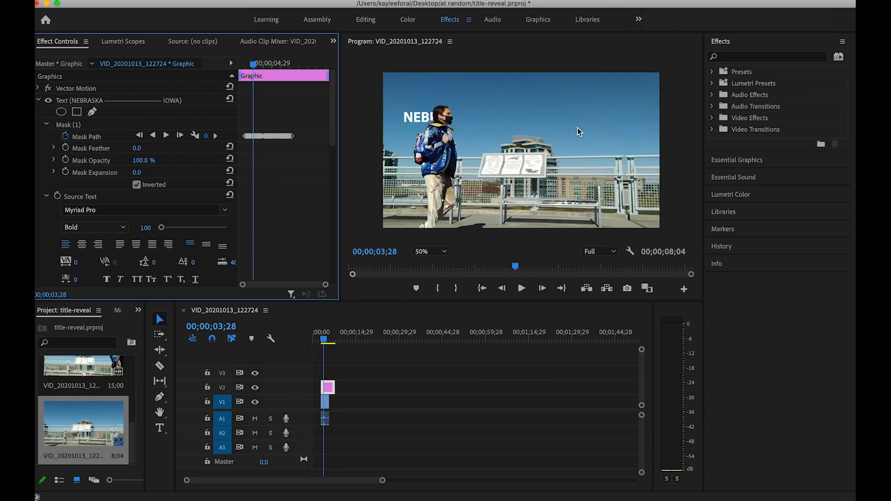
key(space)
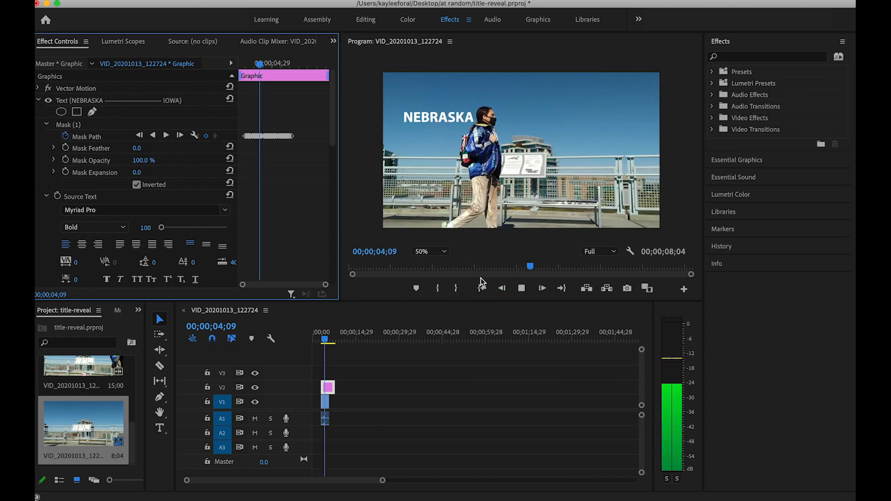
key(space)
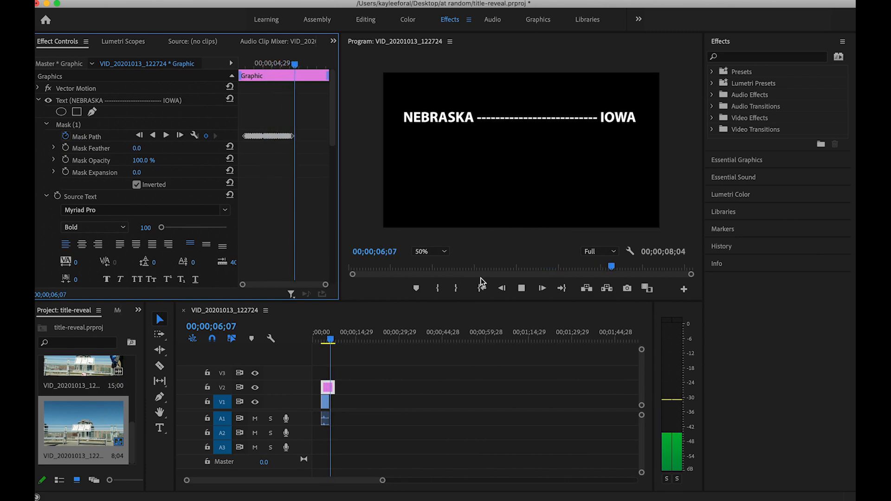
click(477, 254)
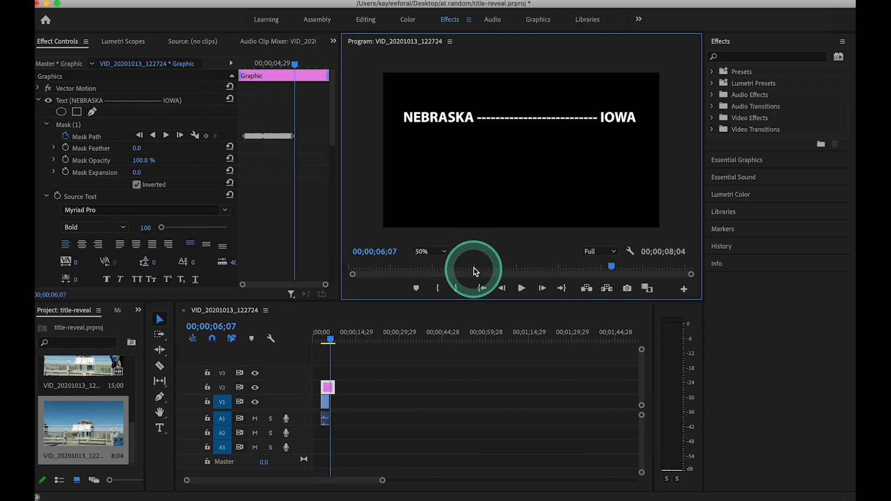
drag(475, 268, 487, 264)
key(space)
key(space)
drag(328, 337, 318, 336)
key(space)
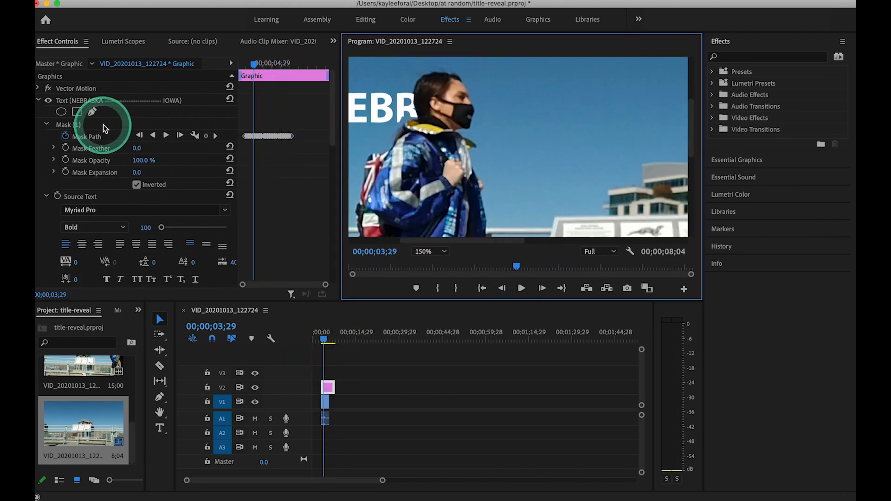
- At 00;00;03;29, adjust the mask points behind the neck to refine the edge of the R in NEBRASKA
click(103, 124)
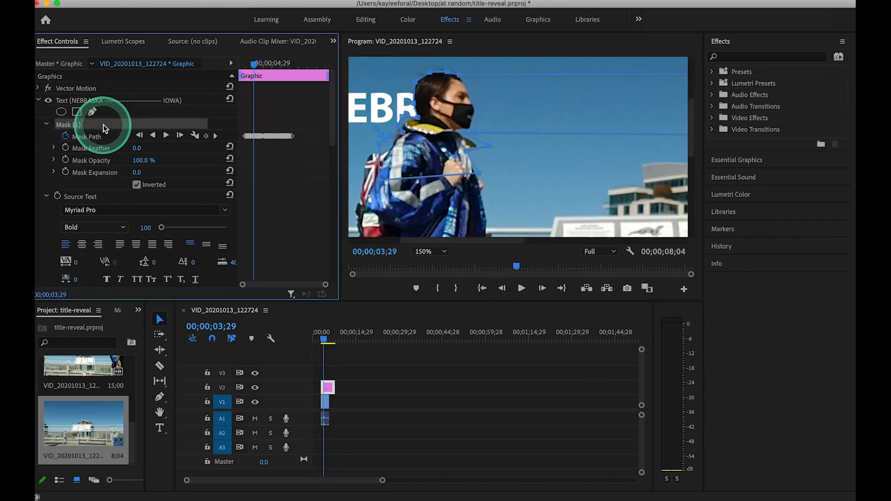
drag(403, 130, 404, 123)
click(404, 124)
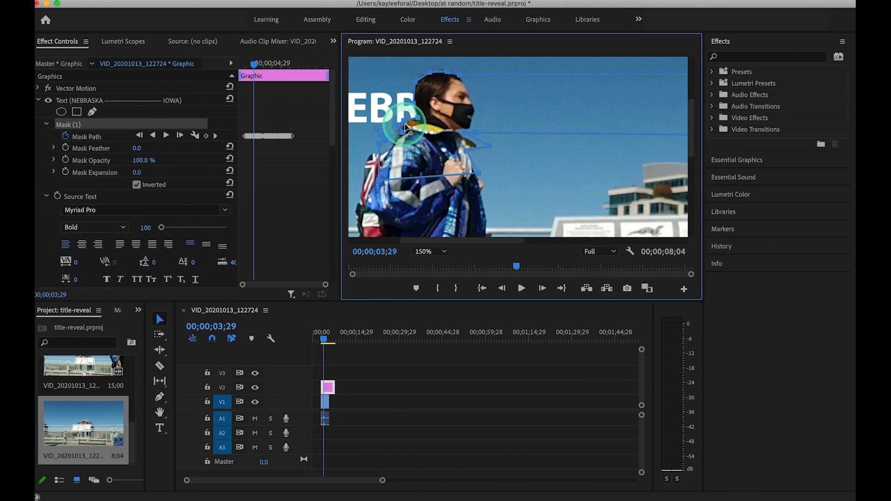
drag(406, 125, 405, 124)
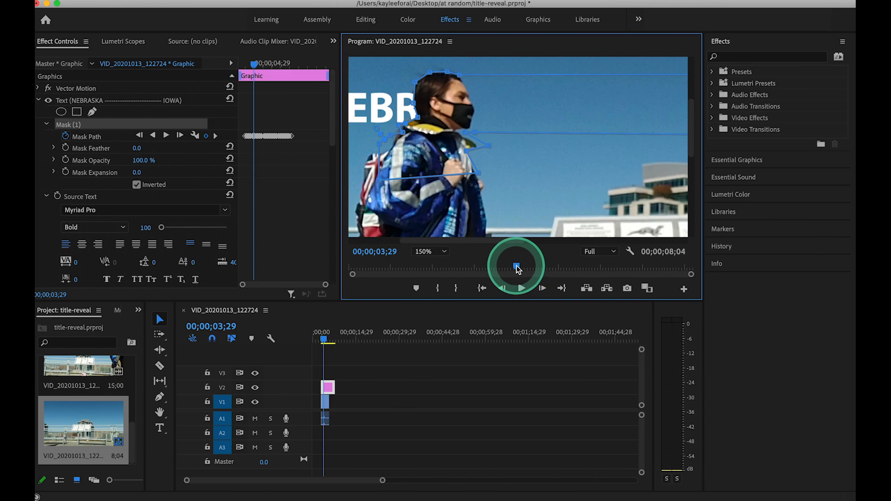
- At 00;00;04;03, reshape the mask behind the head and neck so the S of NEBRASKA stays hidden
click(516, 266)
click(519, 266)
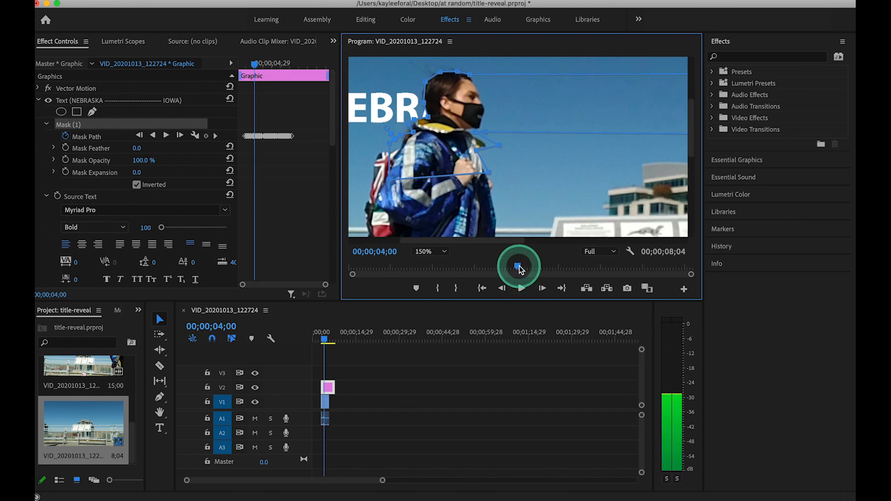
drag(520, 266, 522, 265)
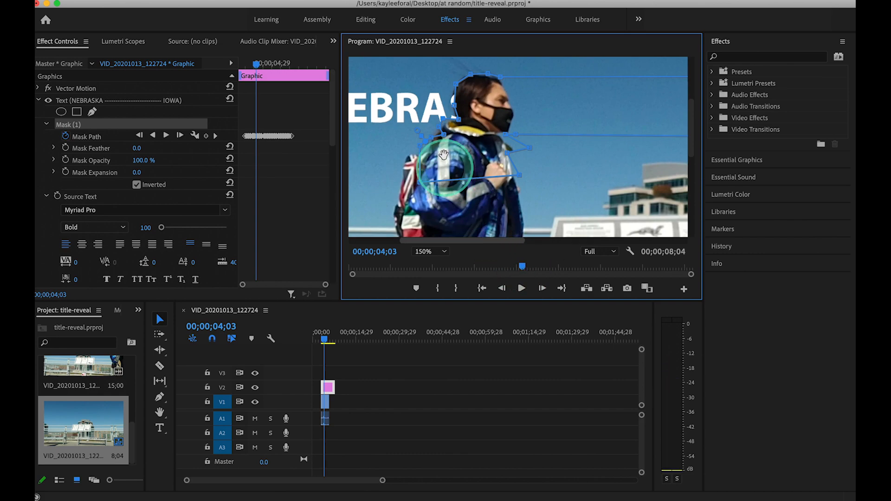
drag(444, 121, 444, 124)
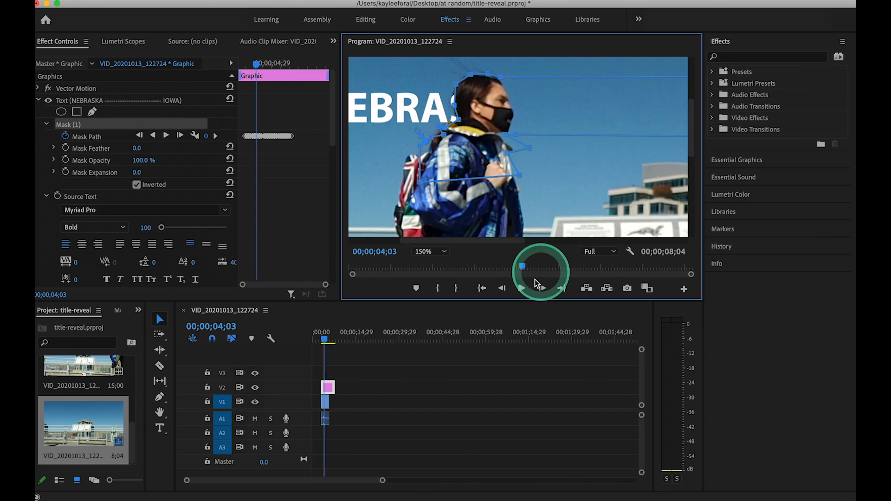
drag(522, 267, 522, 265)
click(442, 103)
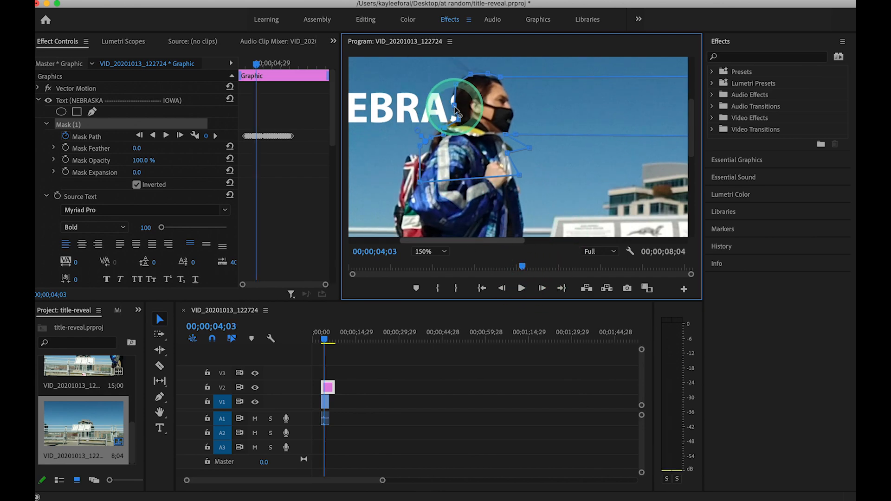
drag(455, 106, 452, 117)
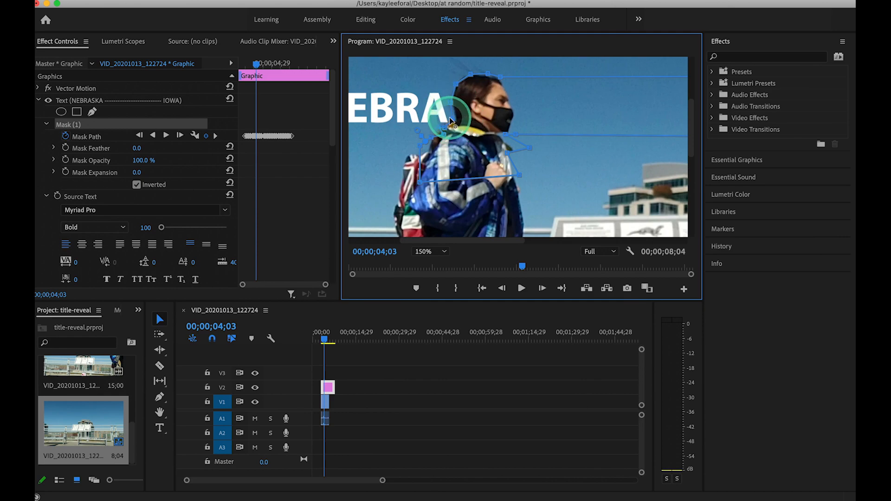
- At 00;00;04;05, adjust the mask points behind the neck to clean up the text edge beside the S of NEBRASKA
click(538, 288)
click(538, 289)
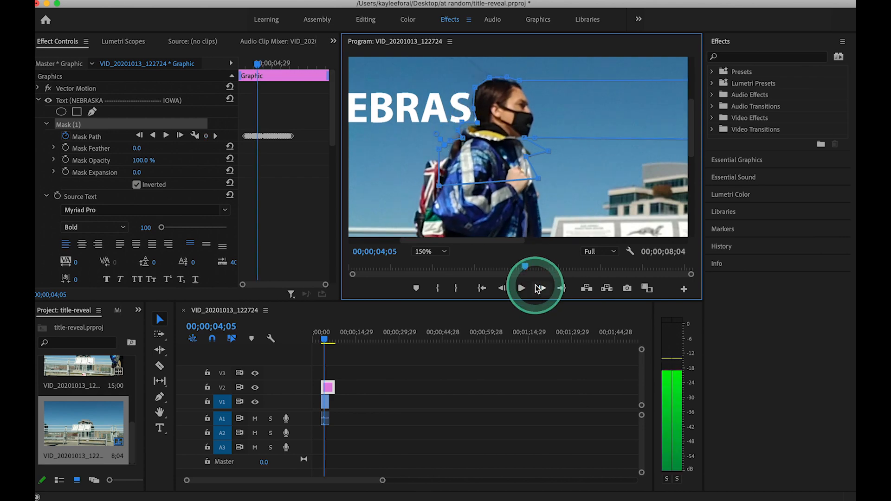
click(462, 129)
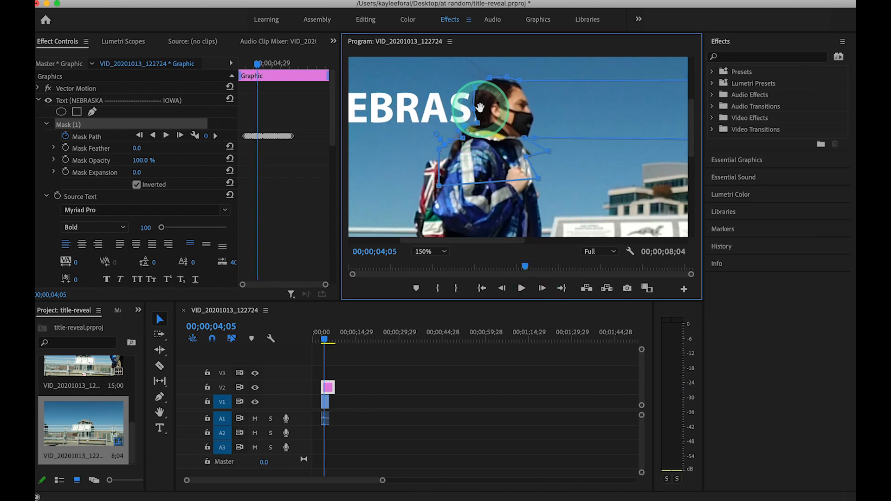
- Step through the frames up to 00;00;05;11 to examine the mask edge along NEBRASKA and the dashed line
click(542, 288)
click(501, 288)
click(501, 288)
click(501, 288)
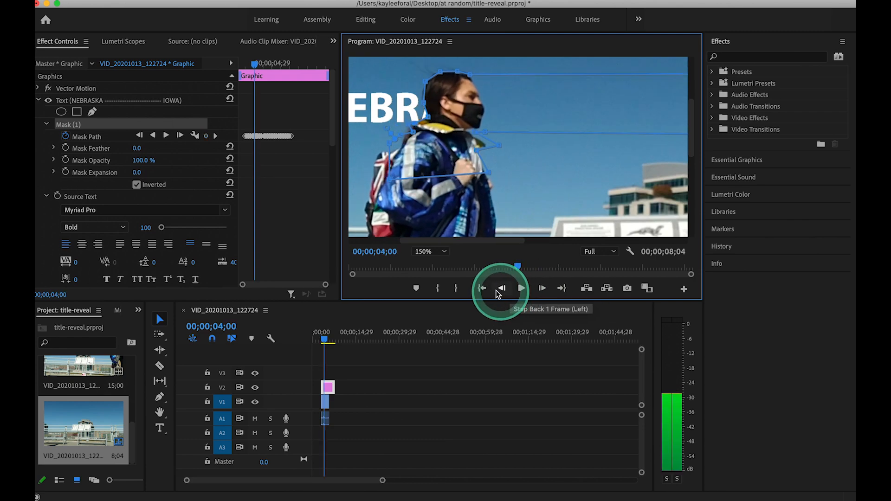
click(502, 288)
click(501, 289)
click(501, 288)
drag(462, 240, 560, 241)
click(542, 289)
click(542, 288)
click(543, 288)
click(542, 288)
click(543, 288)
click(542, 288)
click(541, 288)
click(542, 288)
click(542, 289)
click(542, 289)
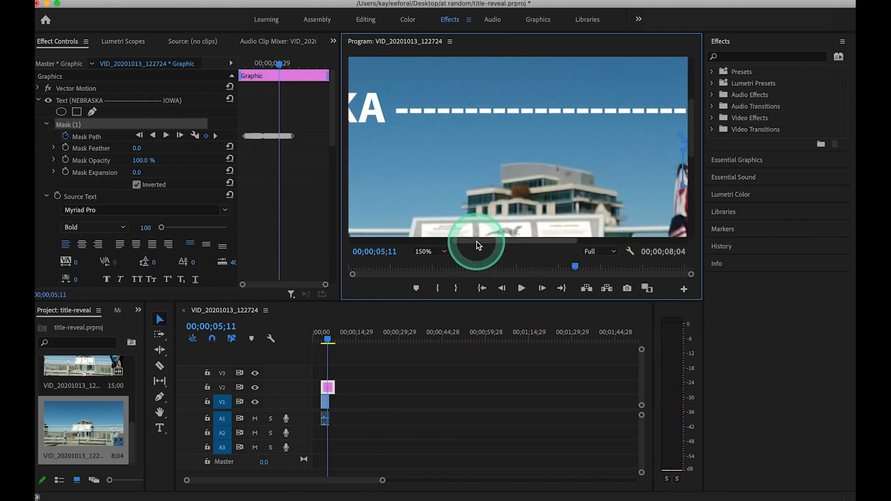
drag(475, 242, 519, 242)
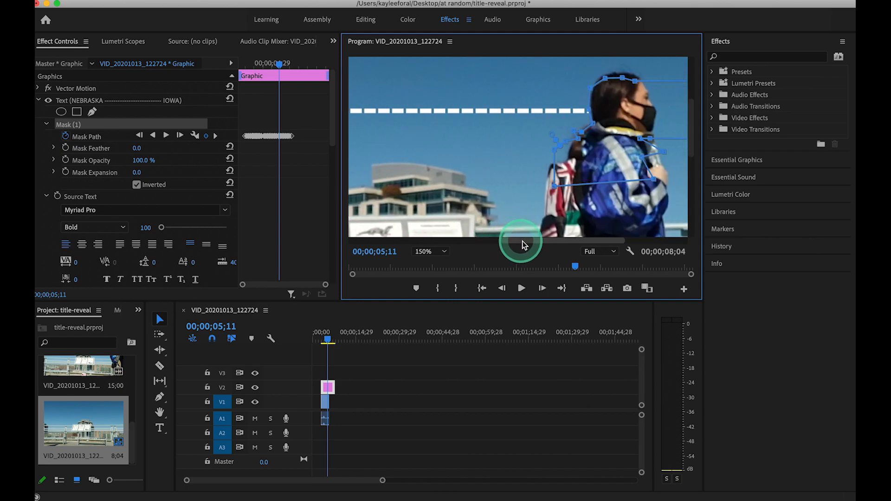
- Step frame by frame to 00;00;05;26 to examine the mask edge behind the person as IOWA is uncovered
click(541, 288)
click(541, 288)
click(541, 288)
click(541, 288)
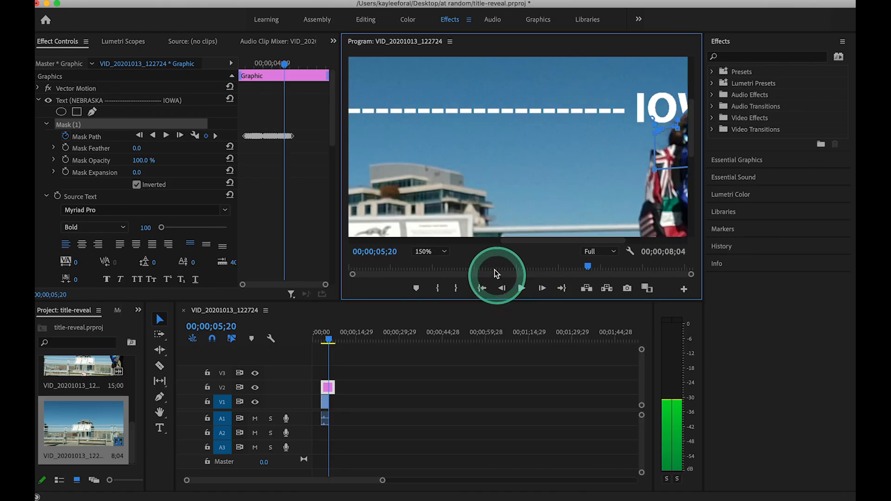
drag(511, 242, 536, 240)
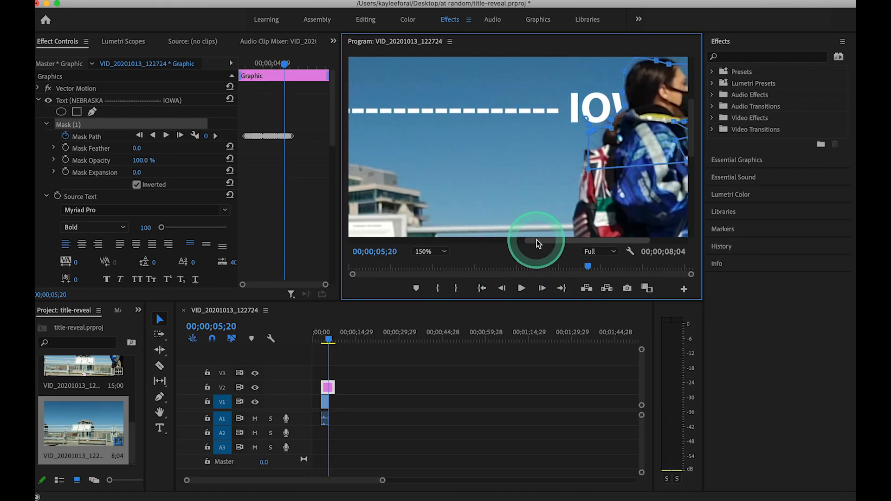
click(594, 253)
click(542, 288)
click(542, 288)
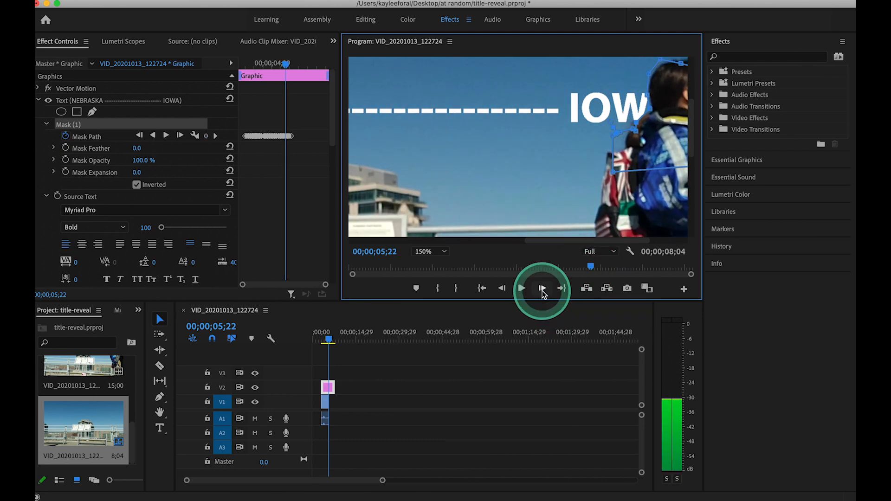
click(542, 288)
click(542, 290)
click(542, 289)
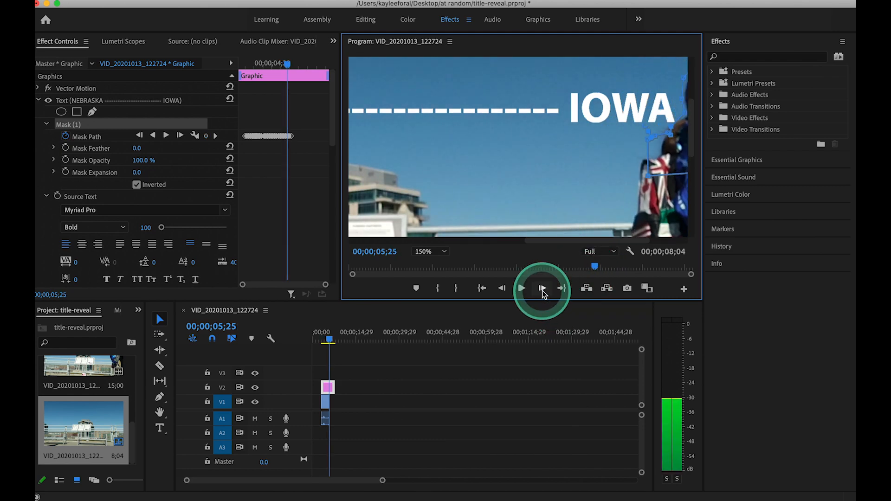
click(542, 289)
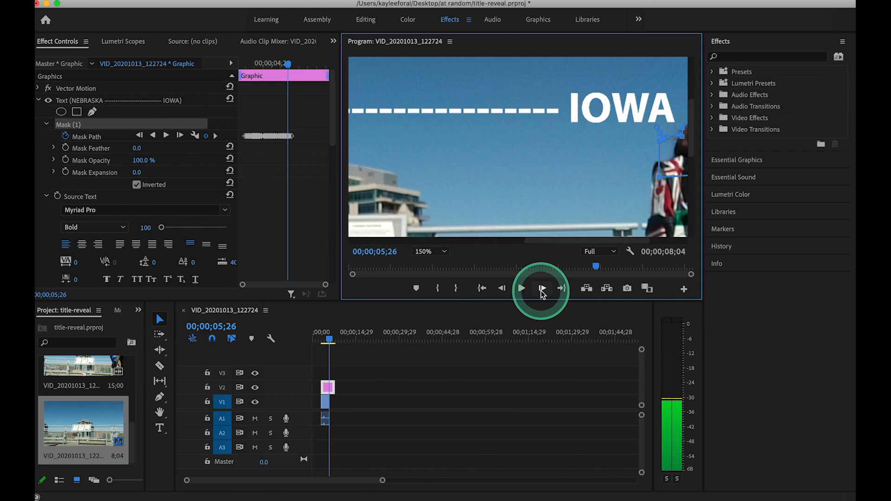
- Hide the mask outline and play the reveal from 00;00;03;05 with the whole frame in view at 50%
scroll(502, 186, down, 3)
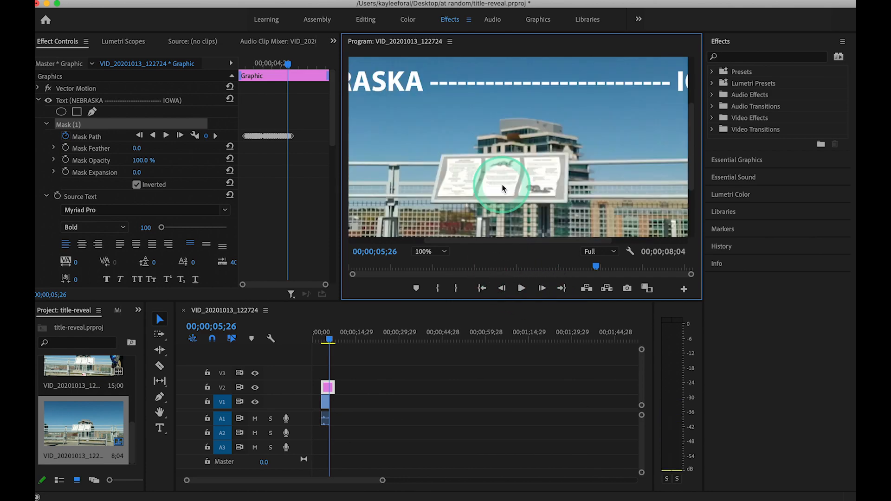
drag(454, 258, 484, 271)
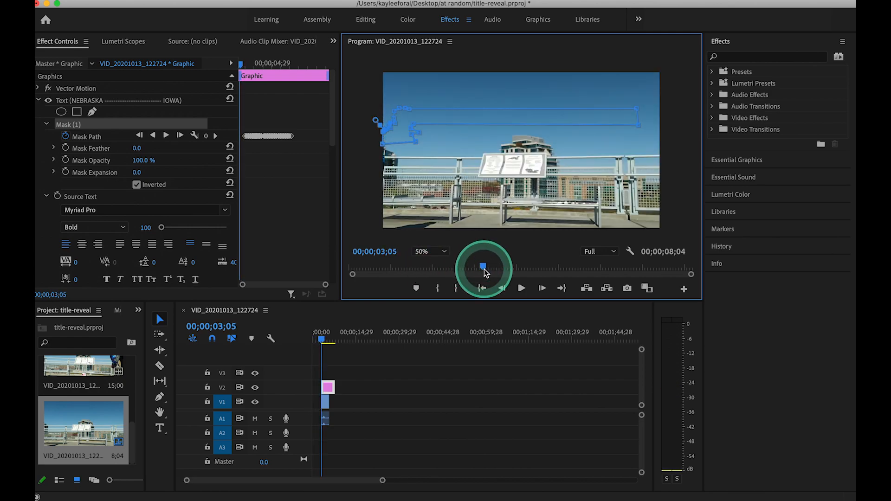
click(99, 195)
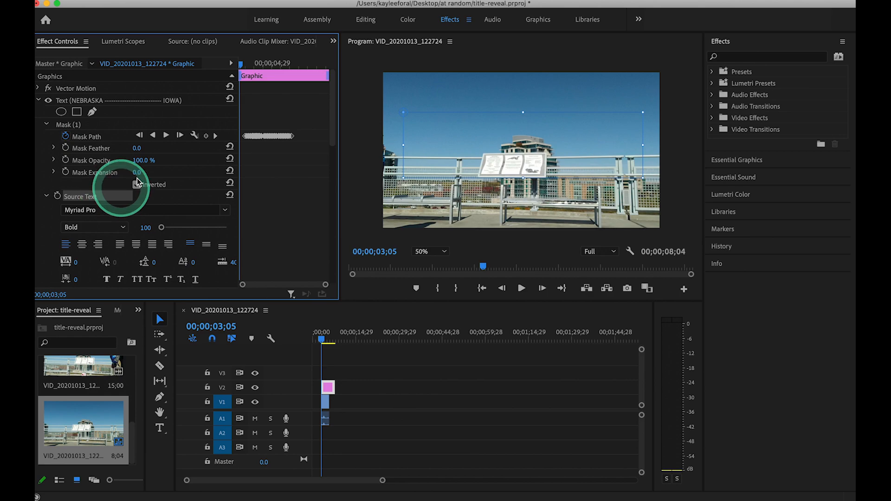
click(87, 101)
click(133, 115)
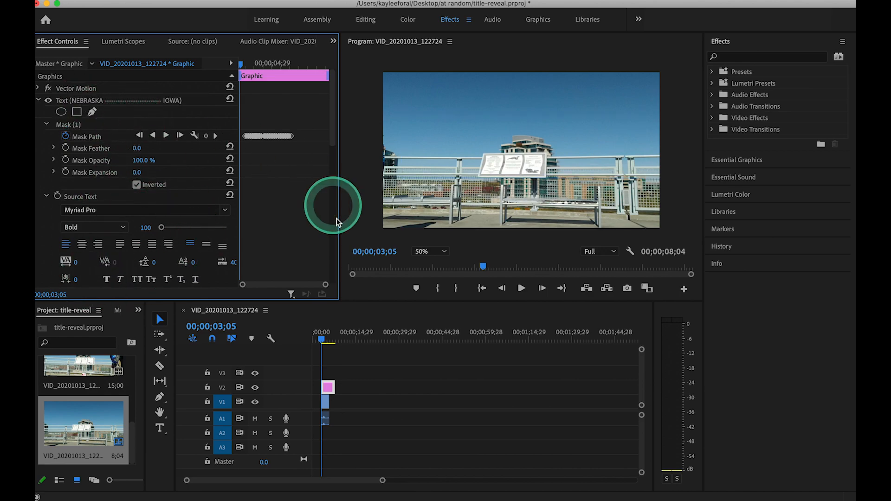
key(space)
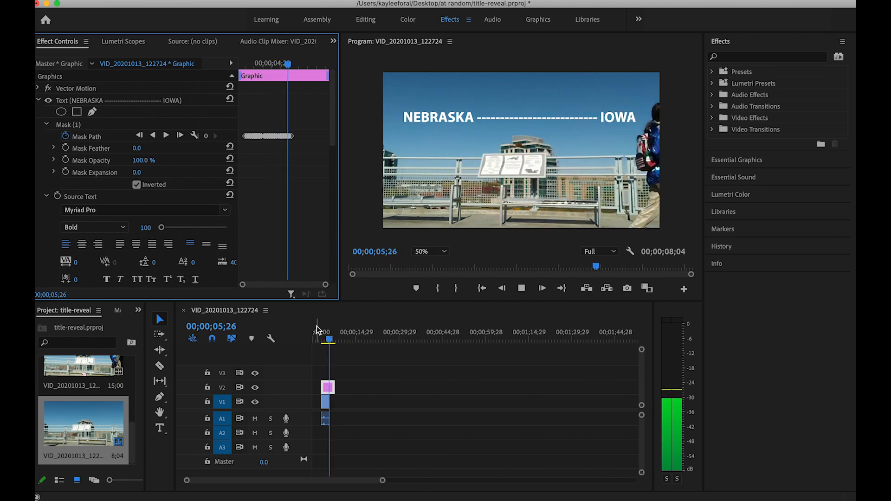
- Replay the reveal from the start of the graphic and inspect the end of the walk-past at 00;00;05;29
click(323, 338)
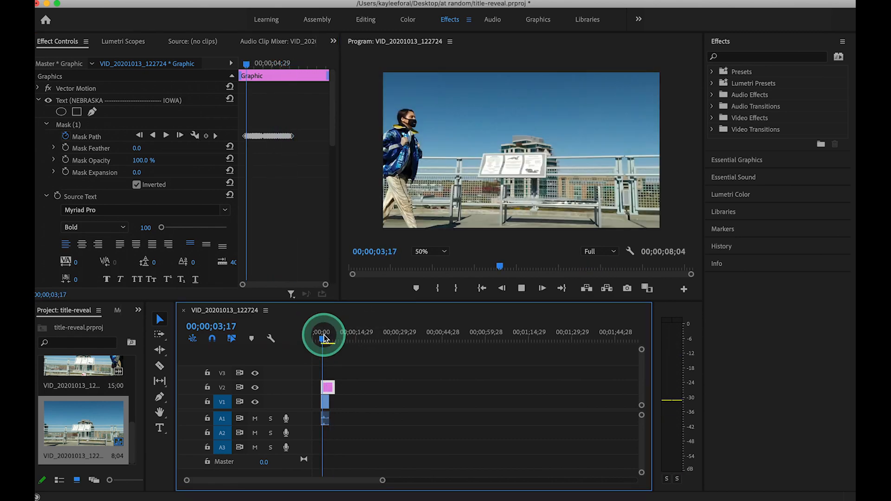
drag(324, 335, 321, 335)
click(321, 335)
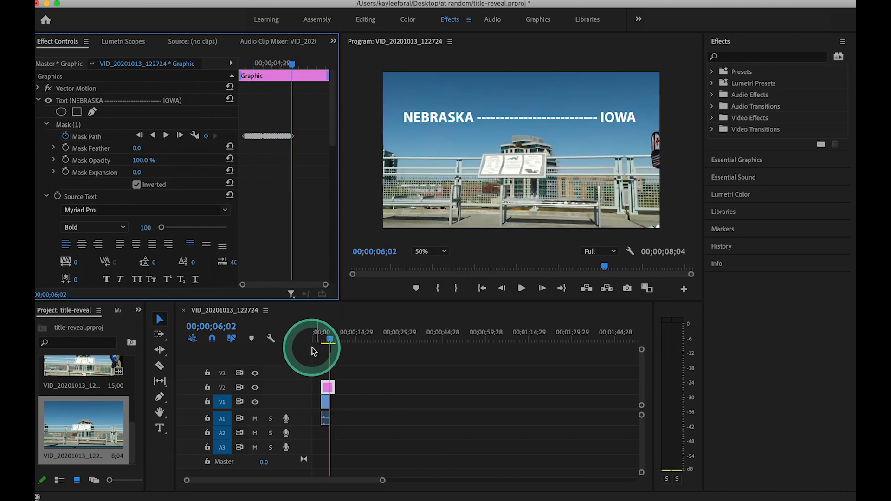
click(328, 338)
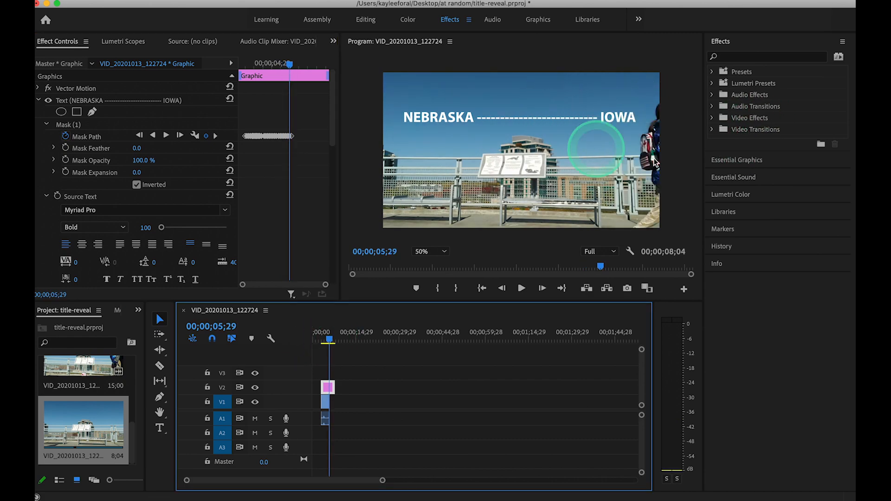